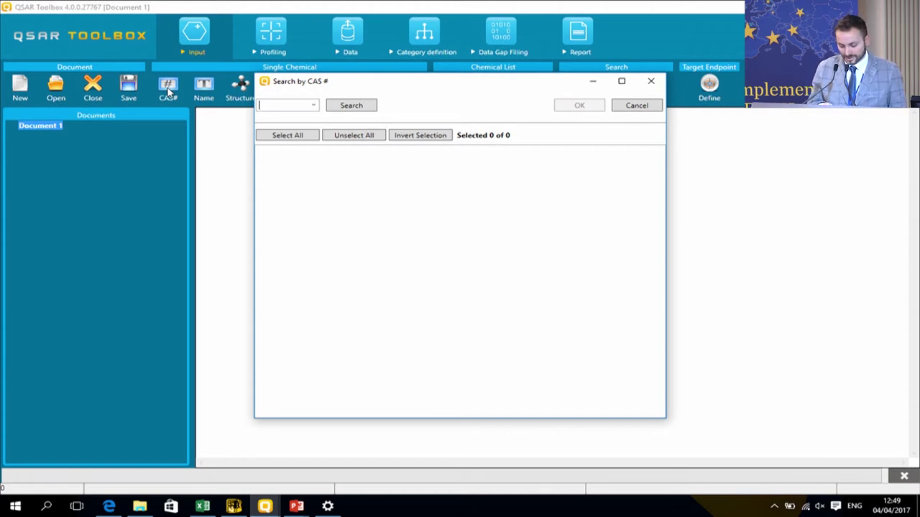
Search CAS 93550 and load both propiophenone (93-55-0) records into the data matrix
text(93550)
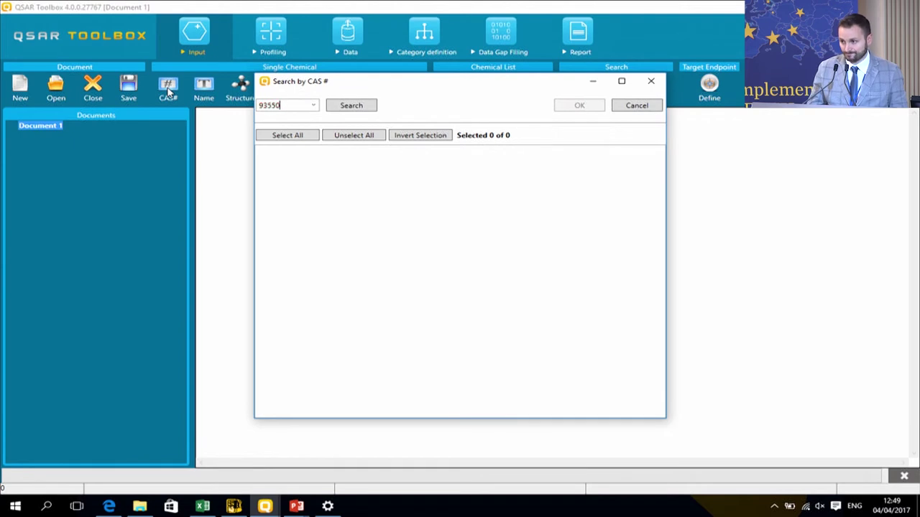
key(Return)
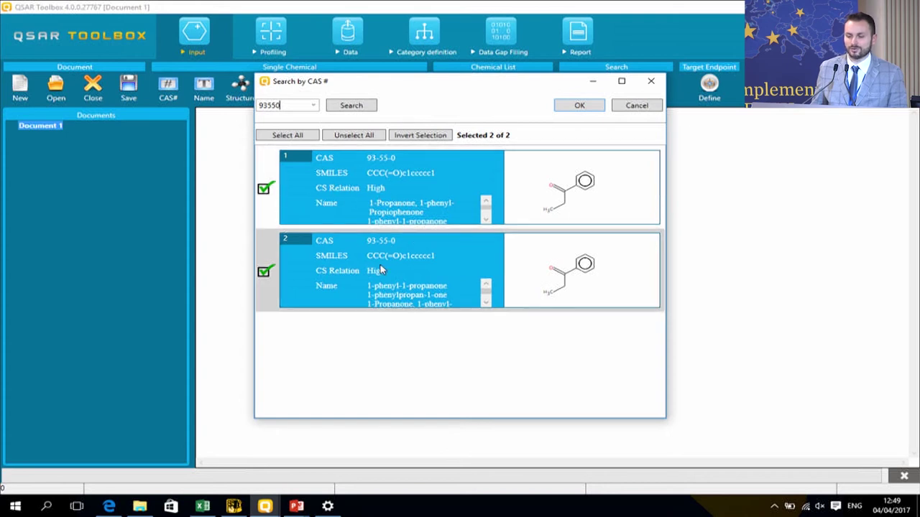
click(578, 106)
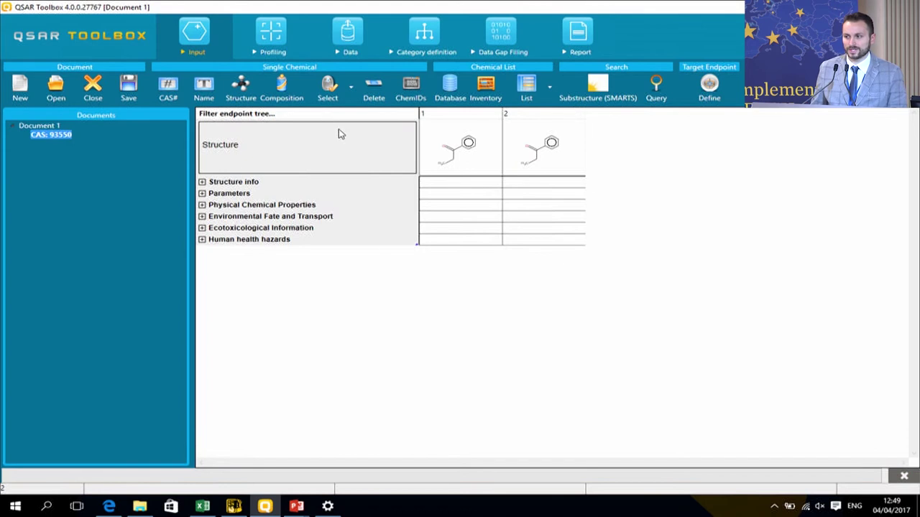
Expand Structure info and inspect chemical 1's structural formula and Unspecified substance type
click(203, 183)
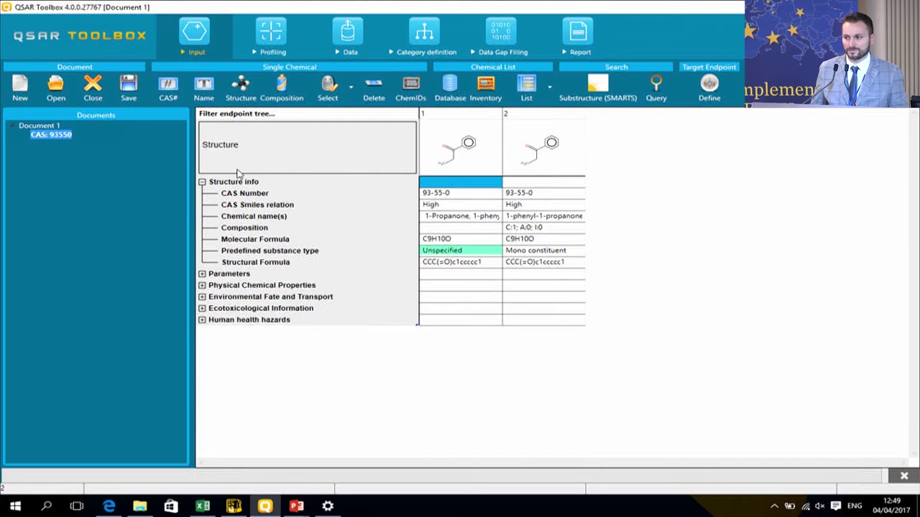
click(488, 263)
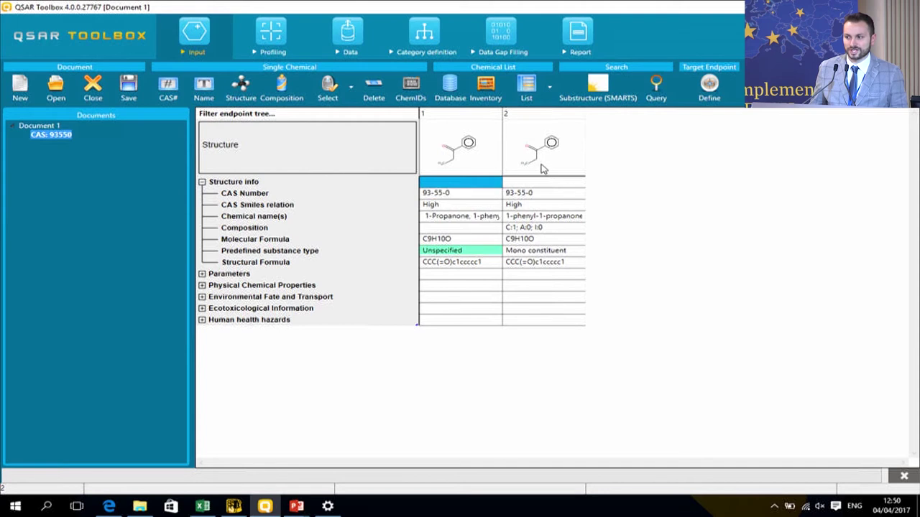
click(487, 248)
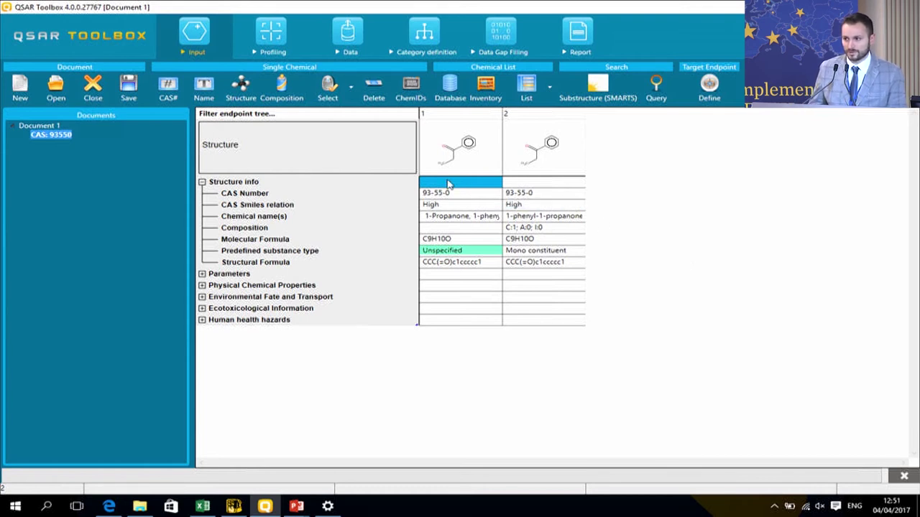
Profile both chemicals with all profiling methods and no metabolism simulators
click(271, 29)
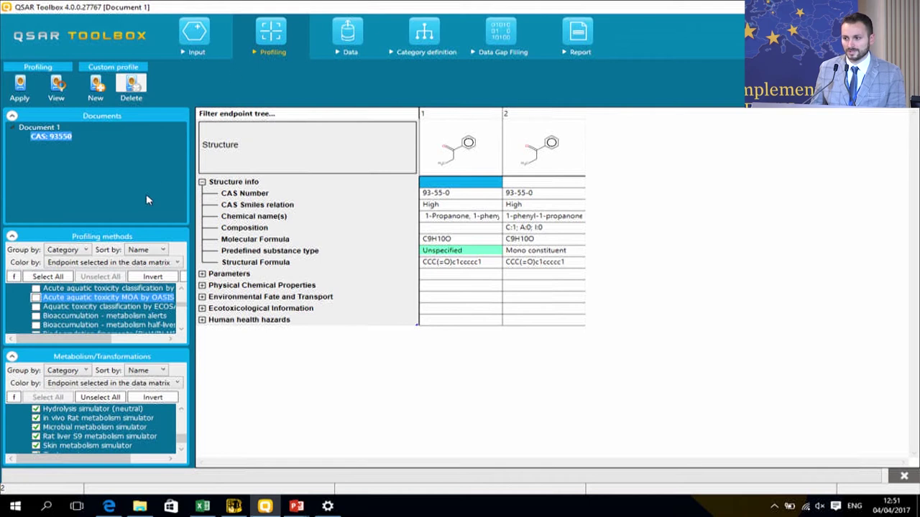
click(100, 398)
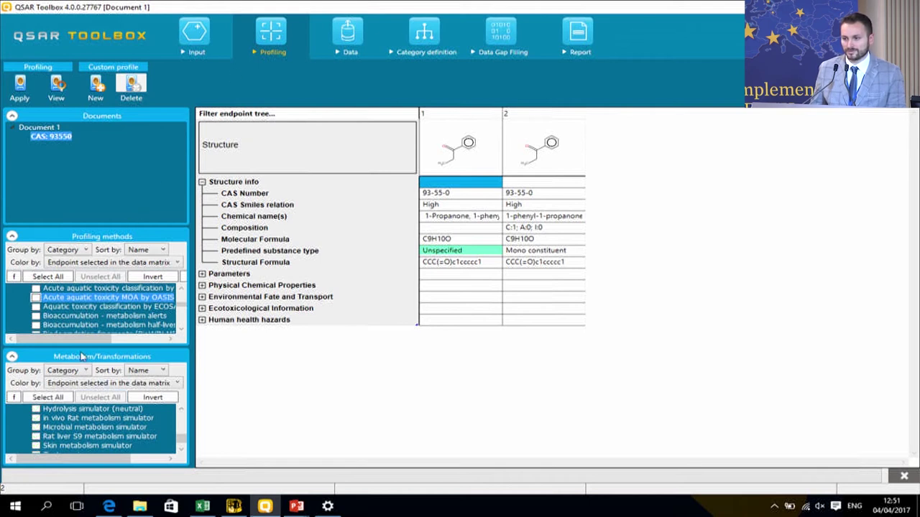
click(48, 277)
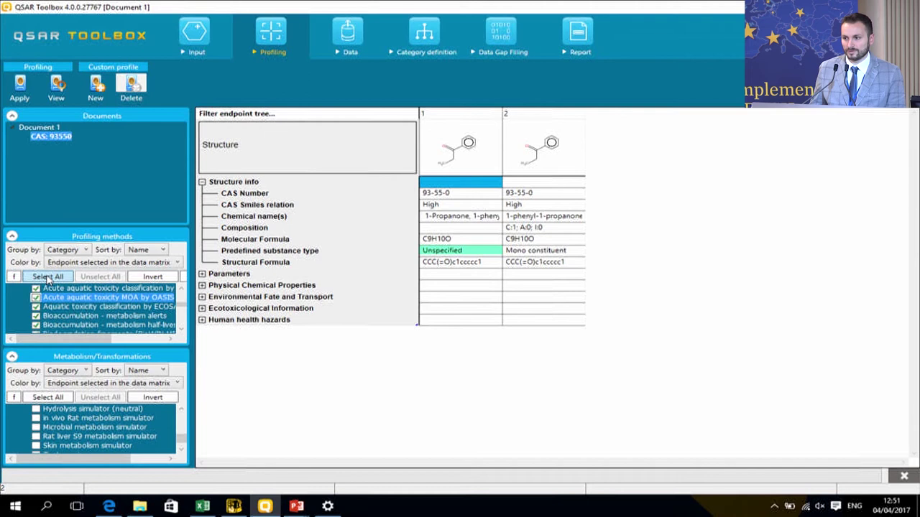
click(11, 116)
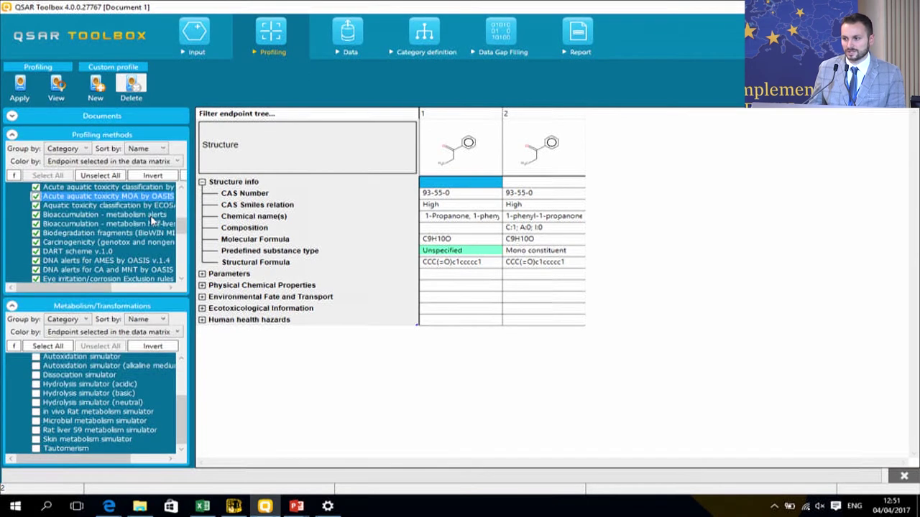
drag(195, 228, 349, 202)
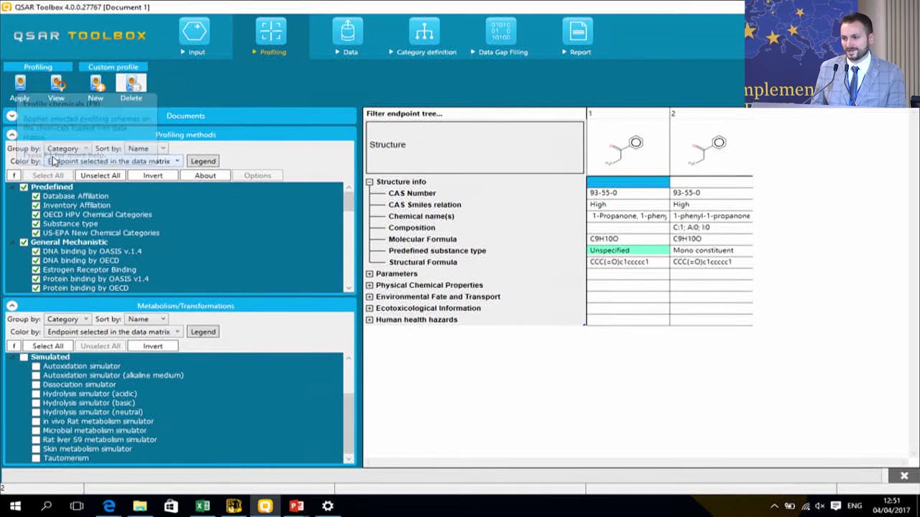
click(18, 89)
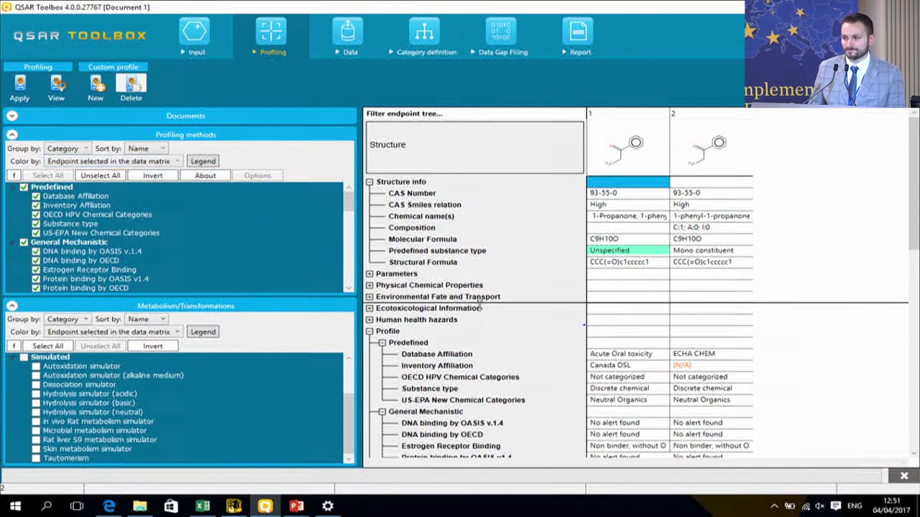
Review chemical 1's DART, Basesurface narcotics, metabolism half-life and Neutral Organics ECOSAR profiling results
scroll(480, 302, down, 6)
click(627, 355)
click(568, 301)
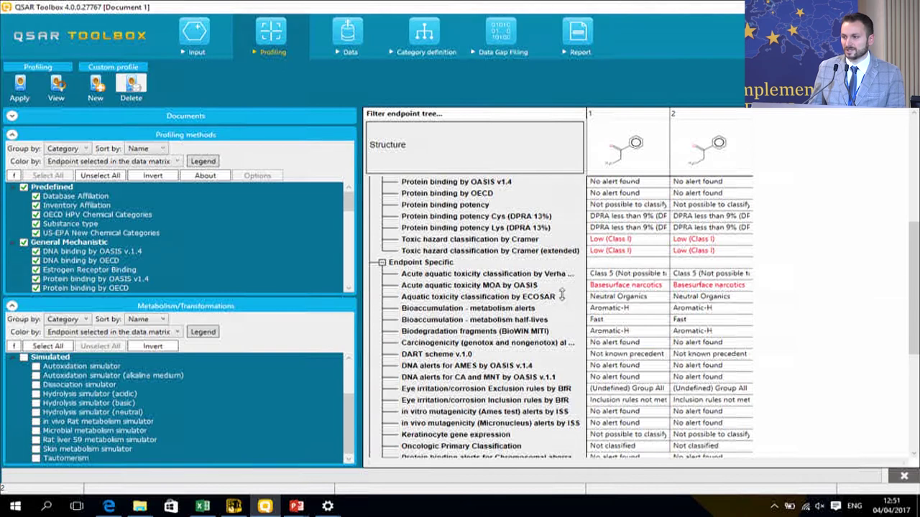
click(607, 296)
click(565, 288)
click(611, 285)
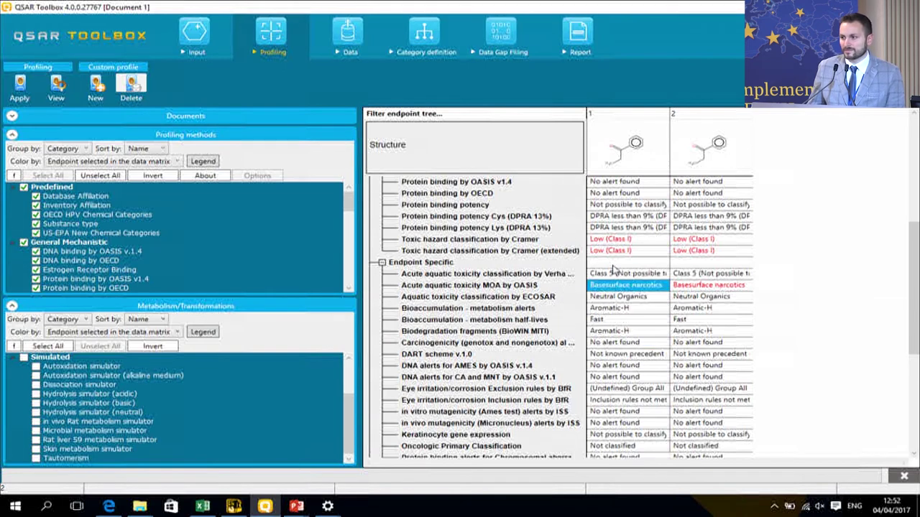
scroll(567, 272, up, 1)
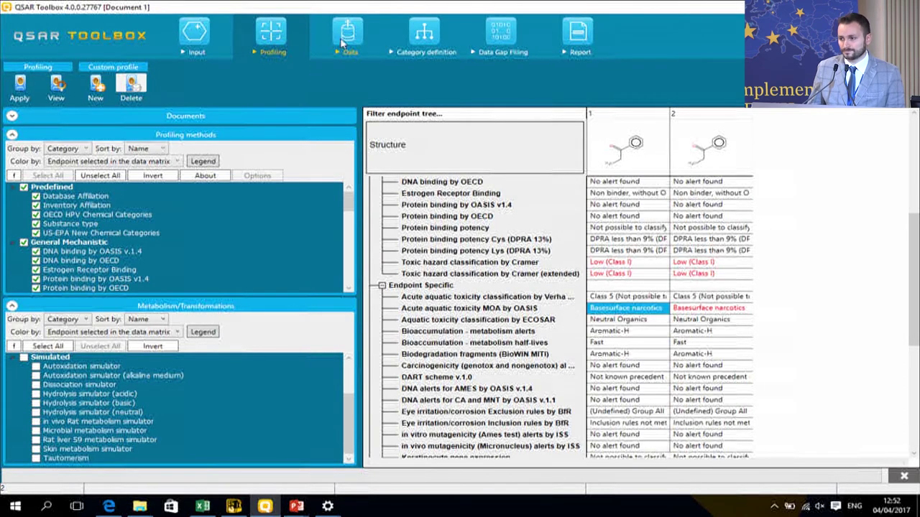
scroll(413, 170, down, 3)
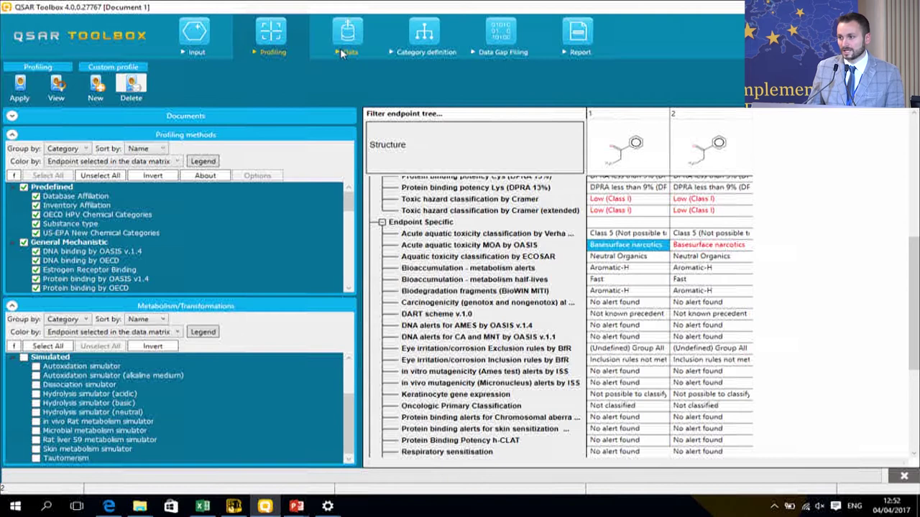
click(628, 280)
click(619, 257)
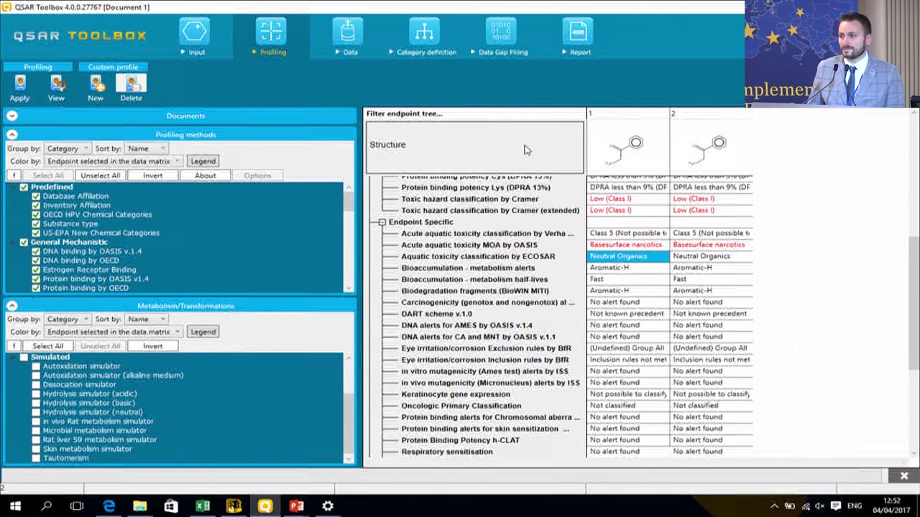
click(338, 39)
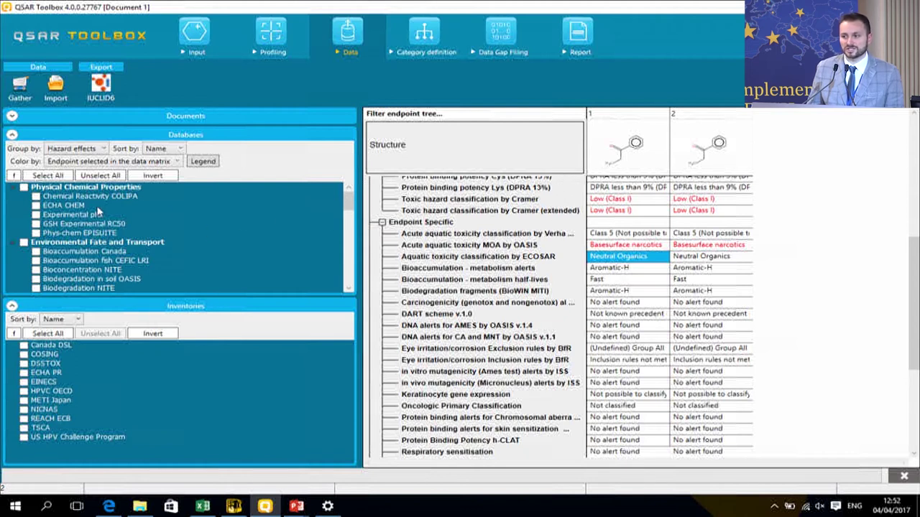
Gather all-endpoint data from every database and acknowledge the 29 points added
click(50, 176)
click(12, 92)
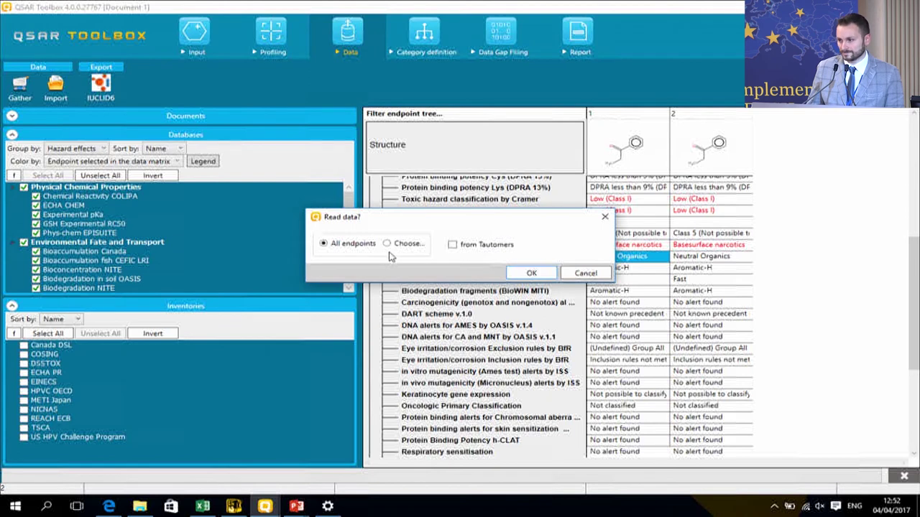
click(531, 273)
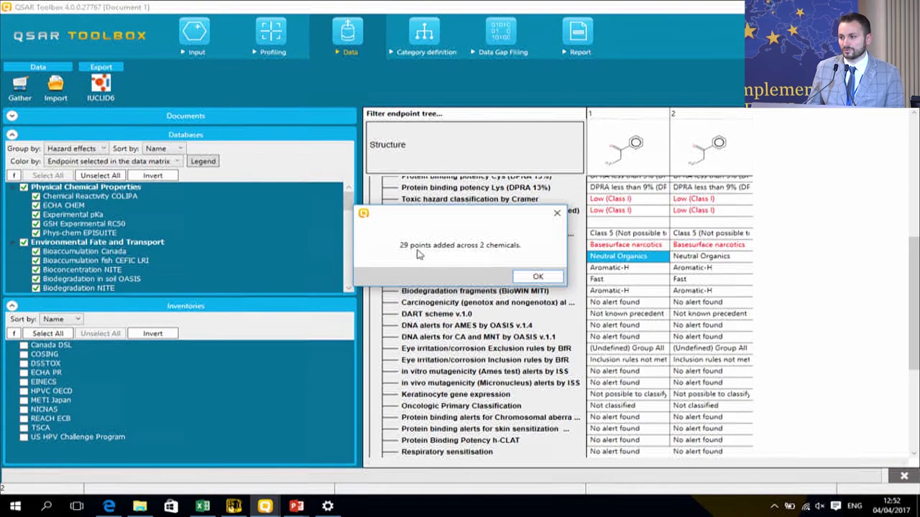
click(523, 278)
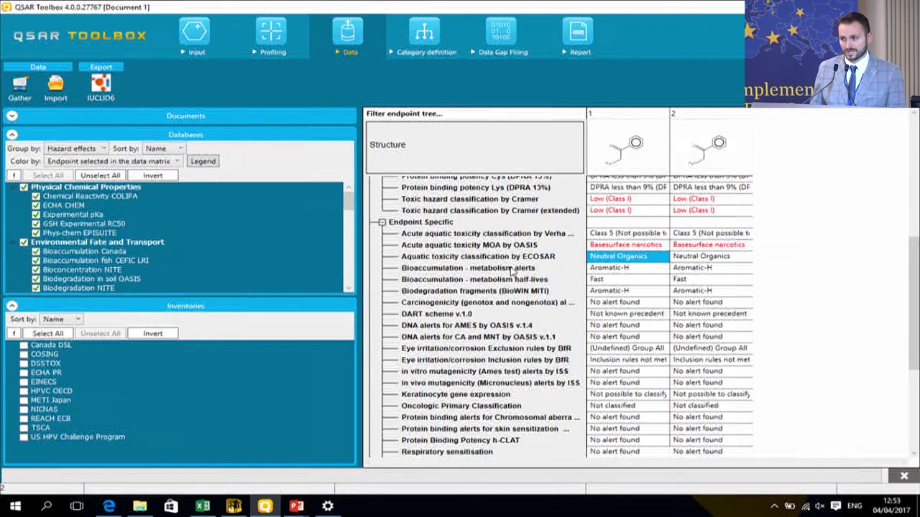
Export the data matrix from its right-click menu
right_click(491, 273)
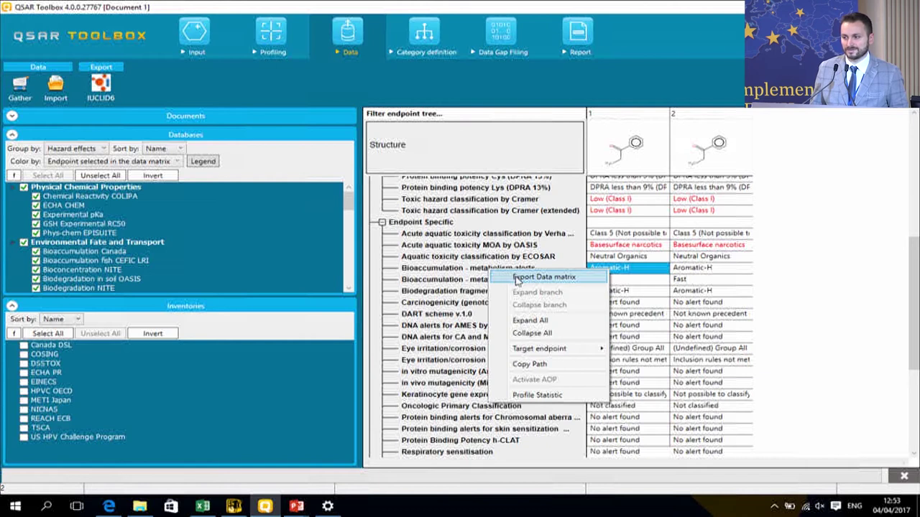
click(515, 279)
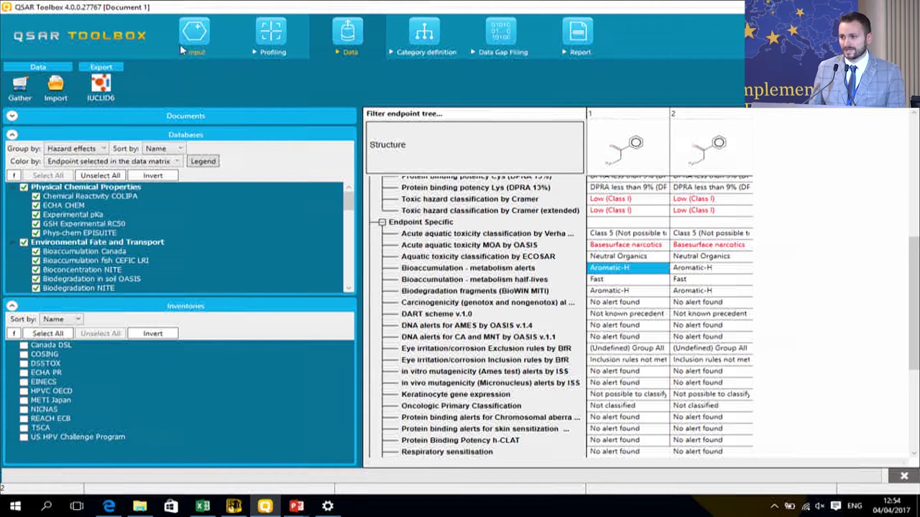
Begin defining the target endpoint and choose Ecotoxicological Information > Aquatic Toxicity
click(201, 34)
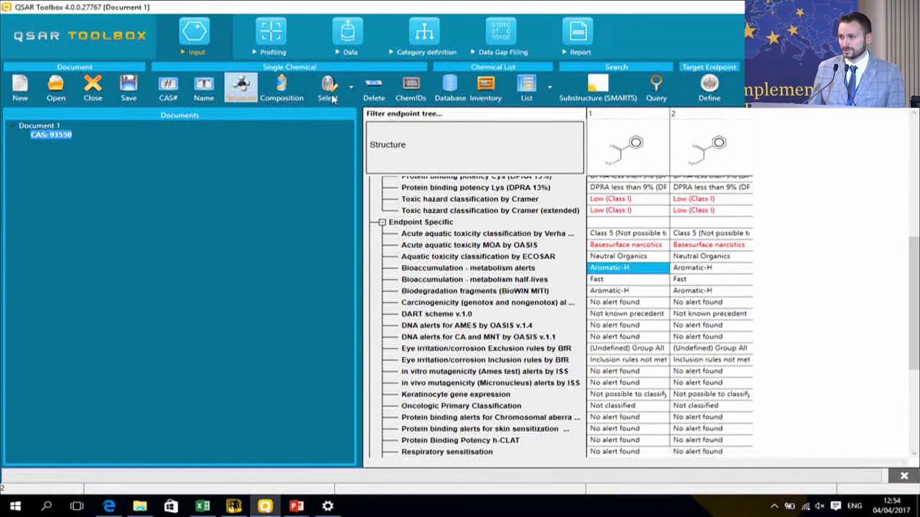
click(719, 85)
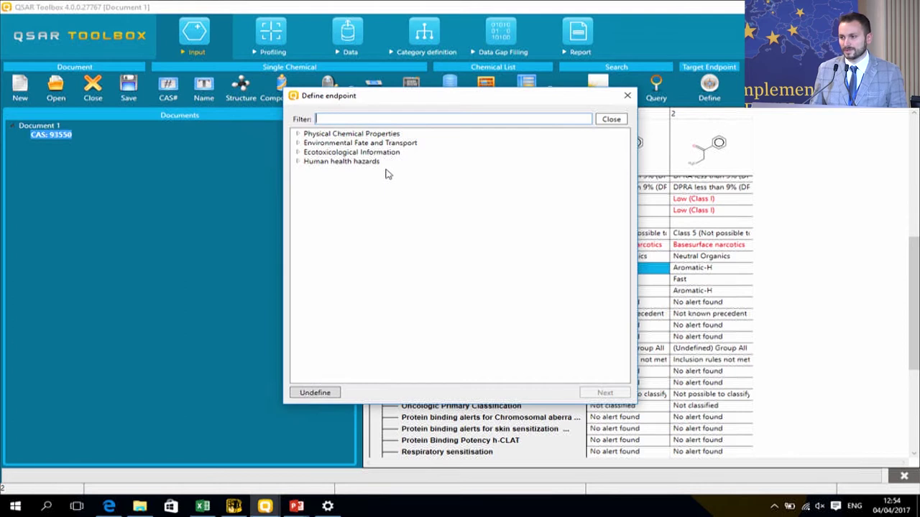
click(300, 144)
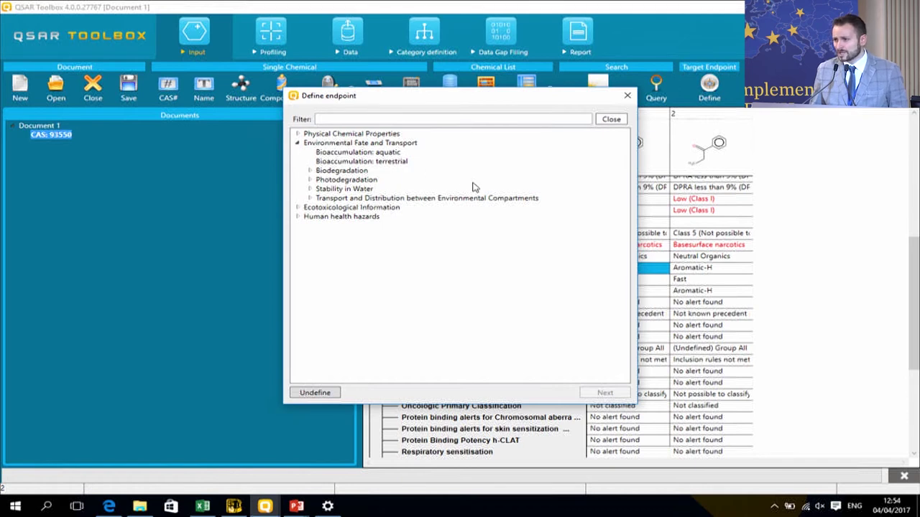
click(299, 209)
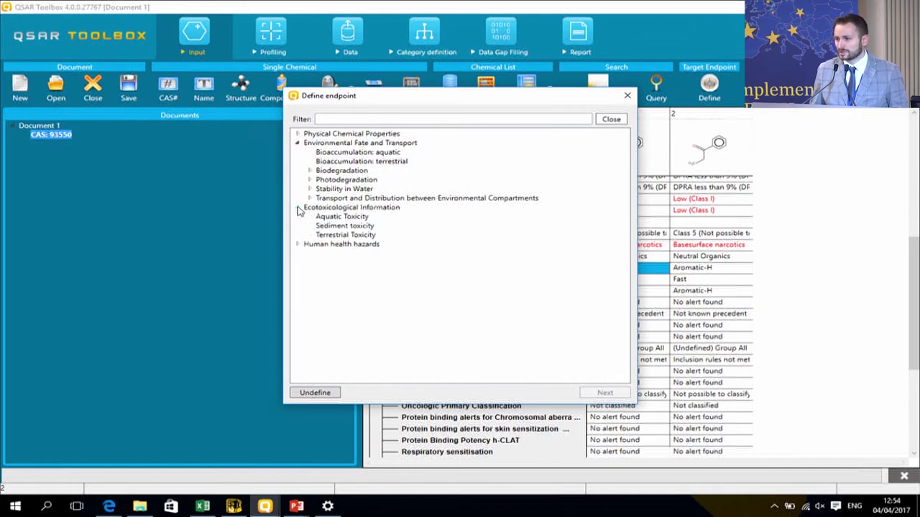
click(329, 216)
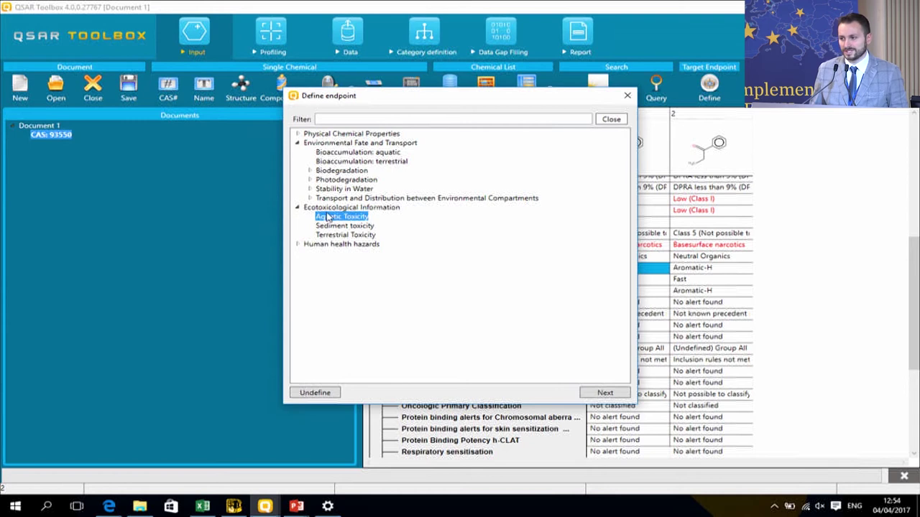
click(605, 394)
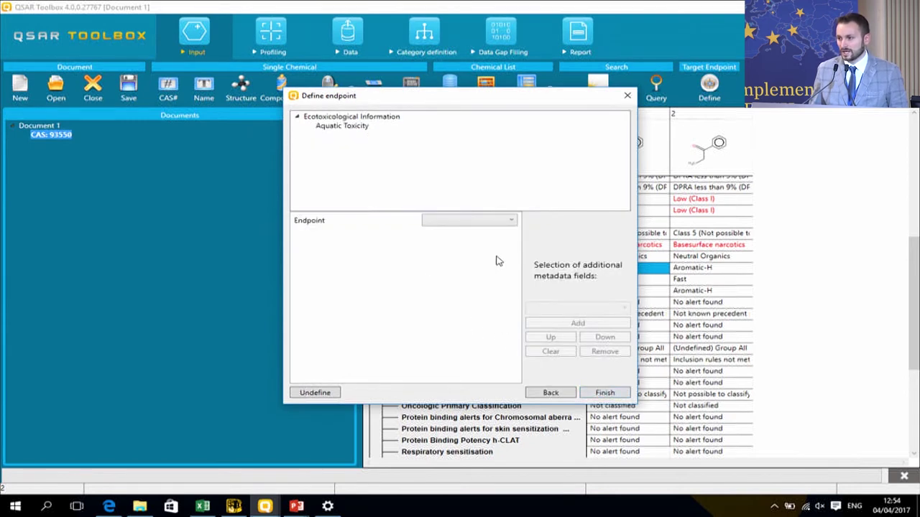
Set the endpoint to LC50 and add test organism Pimephales promelas
click(443, 227)
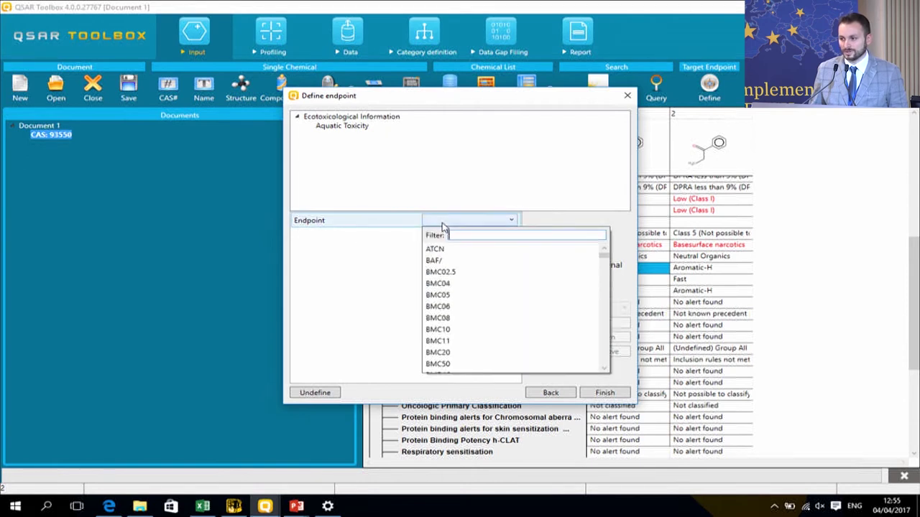
text(lc50)
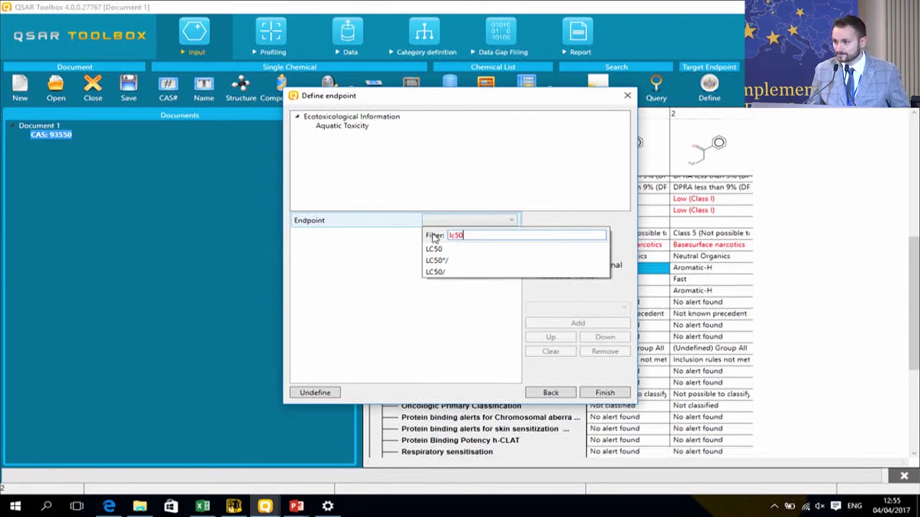
click(431, 248)
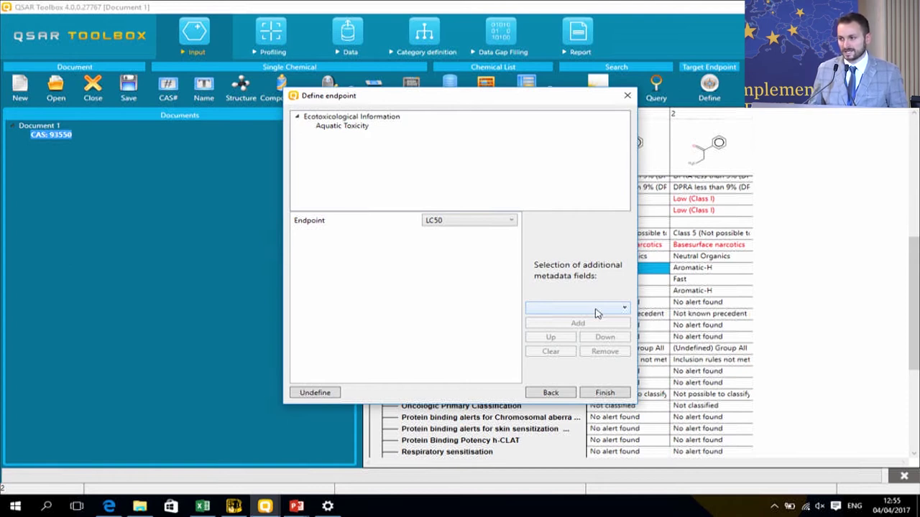
click(595, 314)
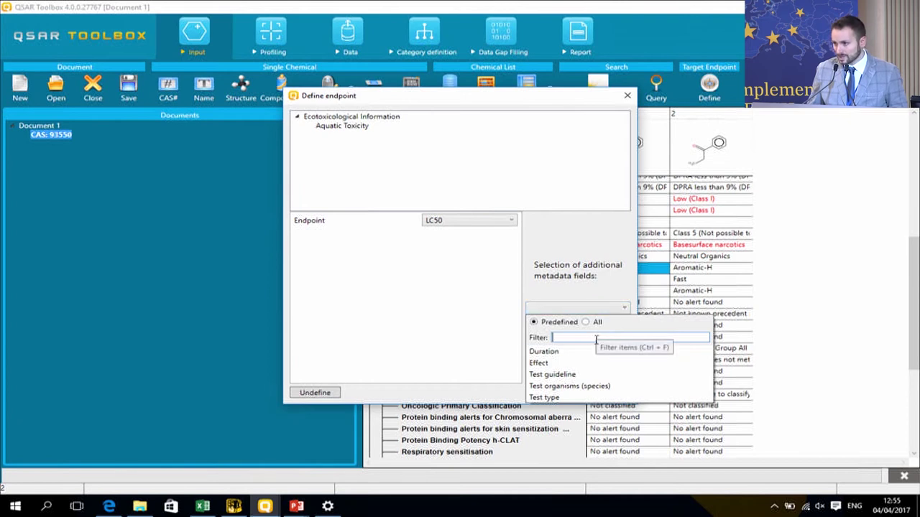
click(585, 388)
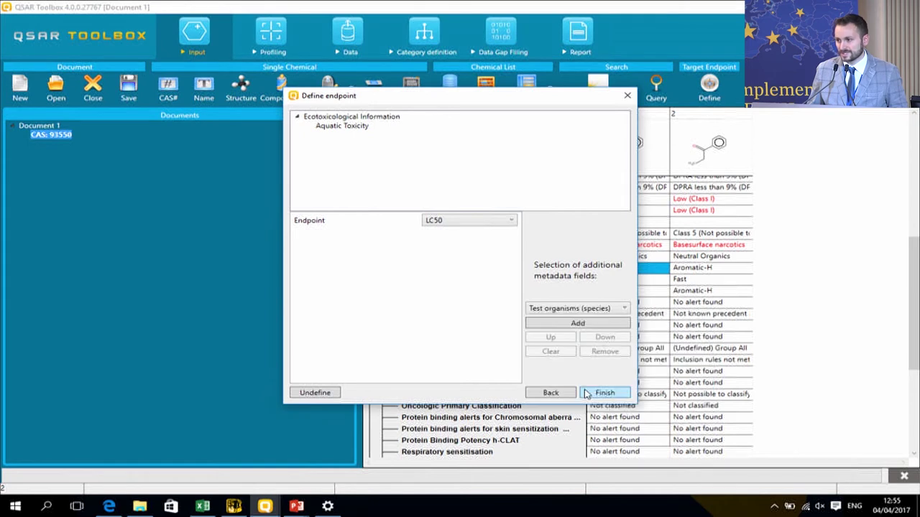
click(564, 325)
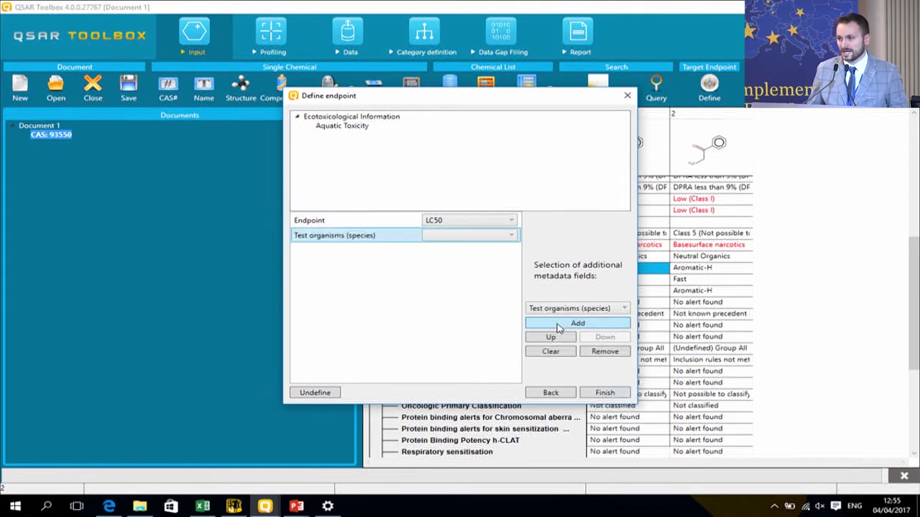
click(476, 237)
text(p)
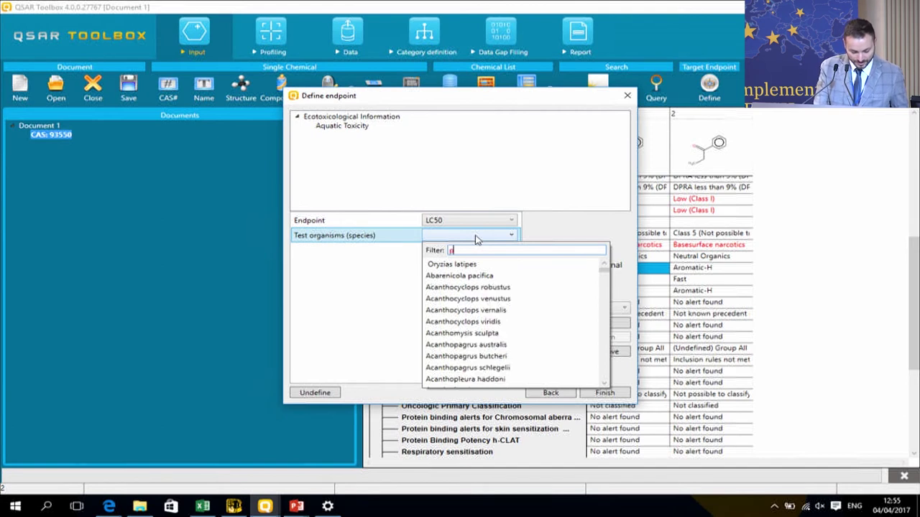
text(im)
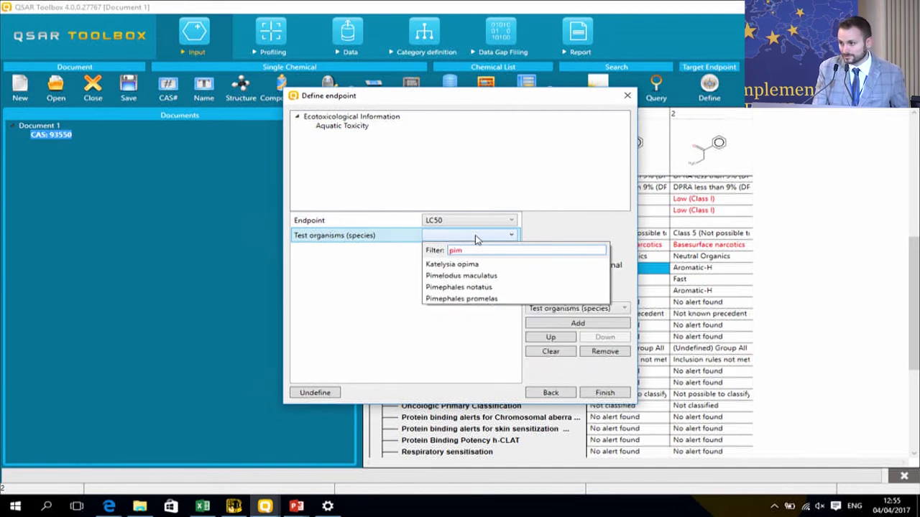
click(470, 299)
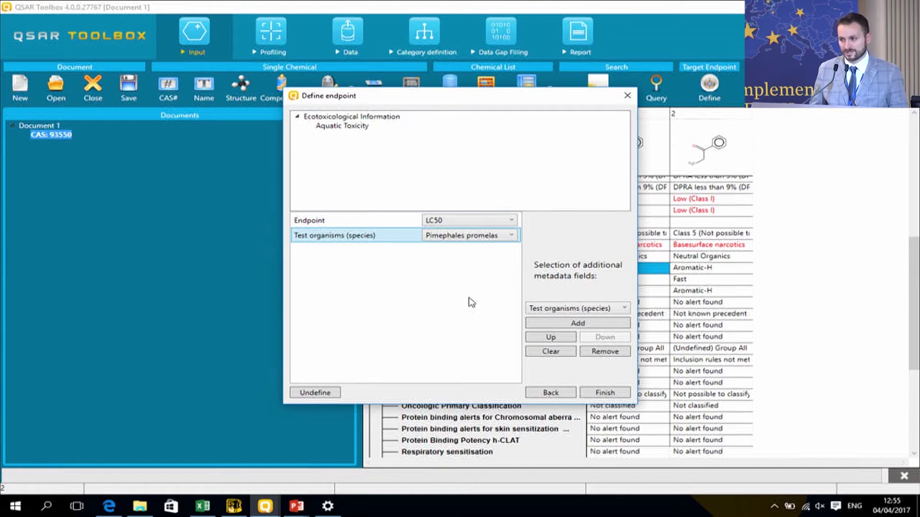
Finish the endpoint definition and select the empty LC50 Pimephales promelas target cell
click(603, 393)
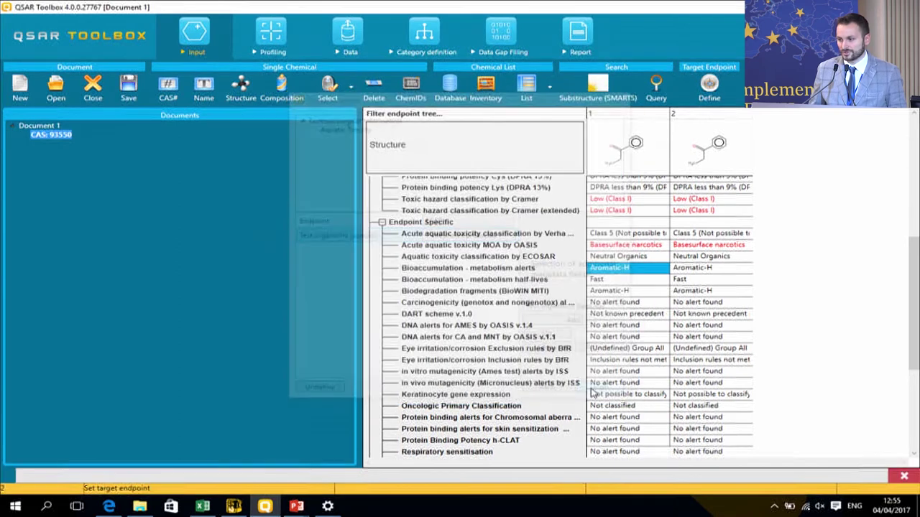
click(603, 348)
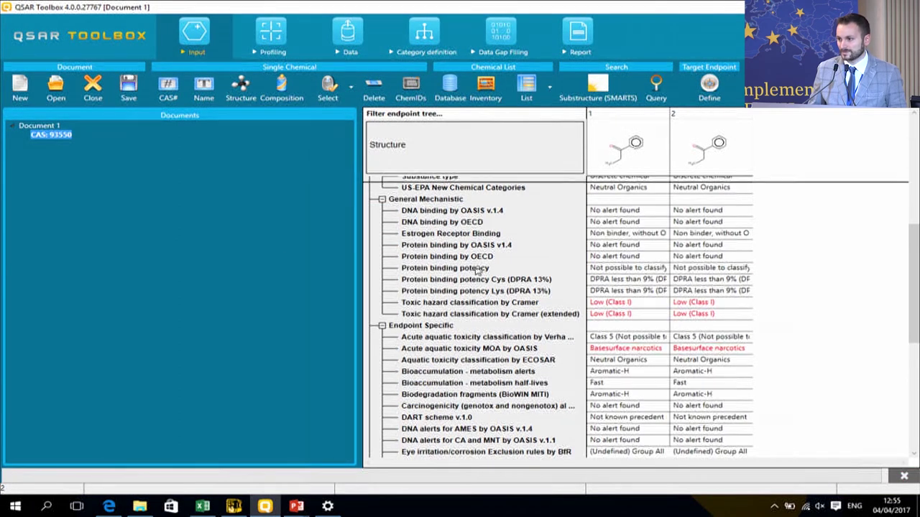
drag(912, 302, 914, 228)
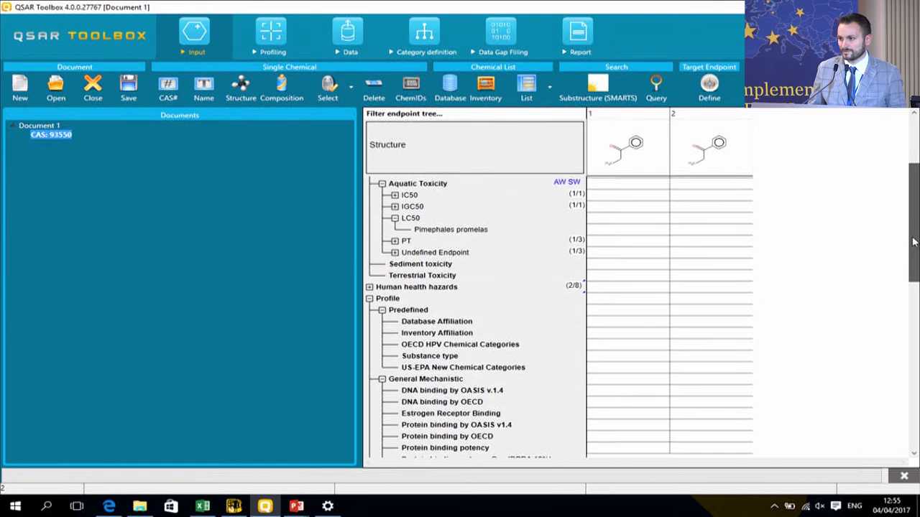
click(369, 298)
drag(489, 314, 574, 352)
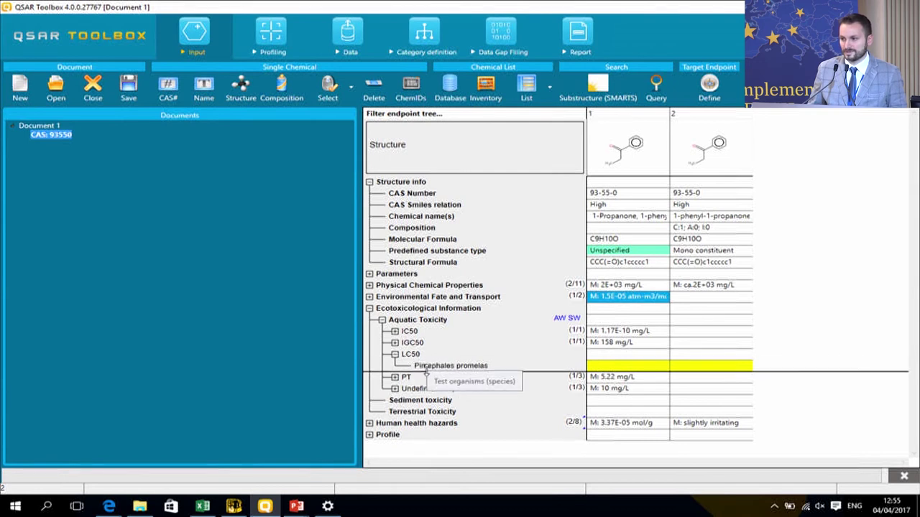
click(638, 369)
click(272, 43)
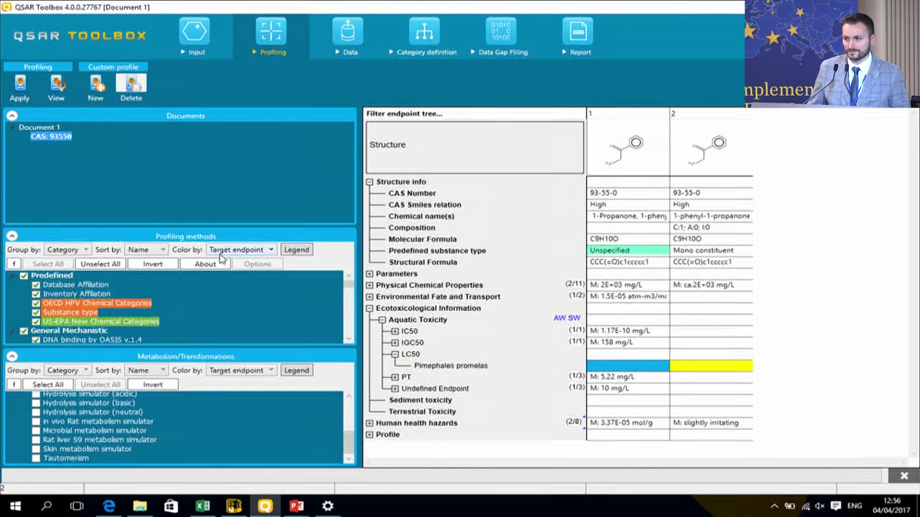
Hide the documents list and check the Suitable/Plausible/Unclassified legend against the ECOSAR profiler
click(12, 116)
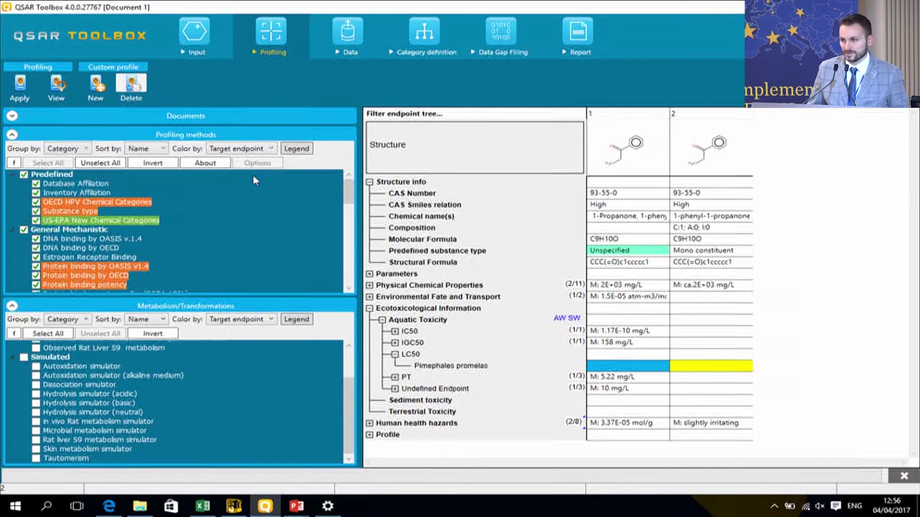
click(296, 149)
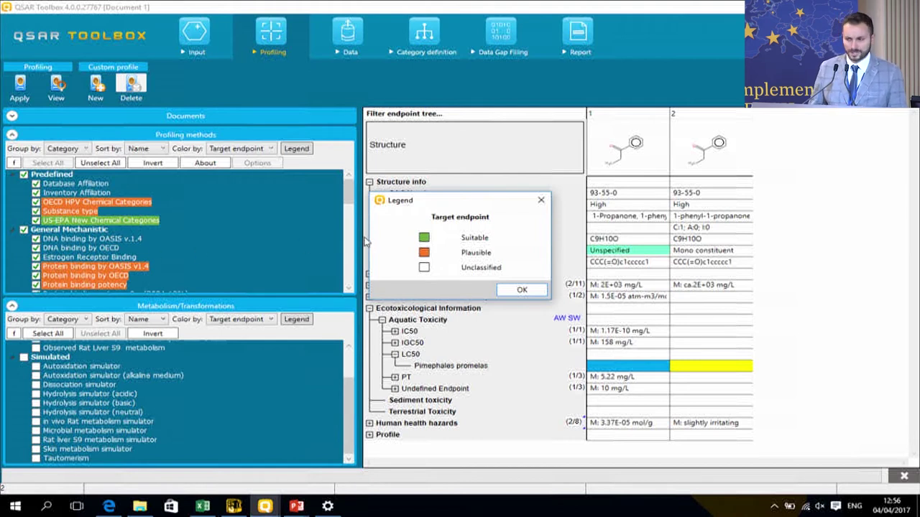
click(541, 202)
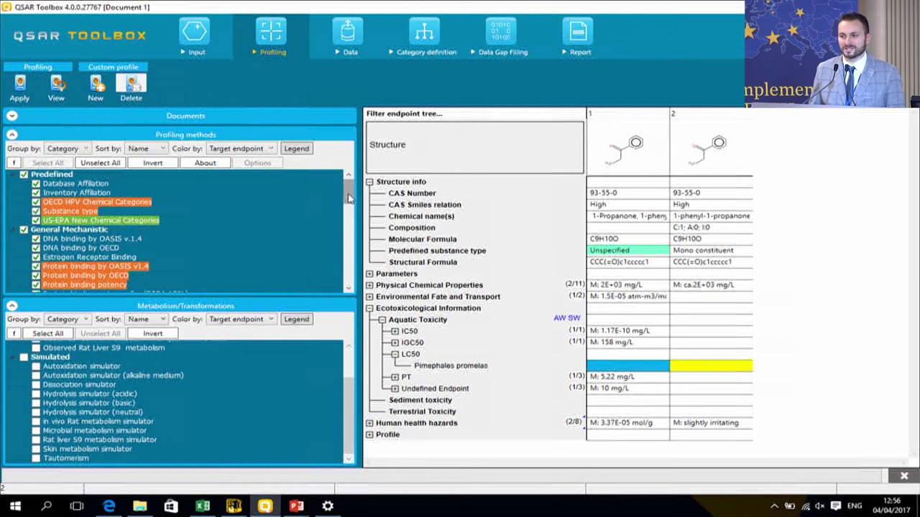
drag(348, 198, 348, 224)
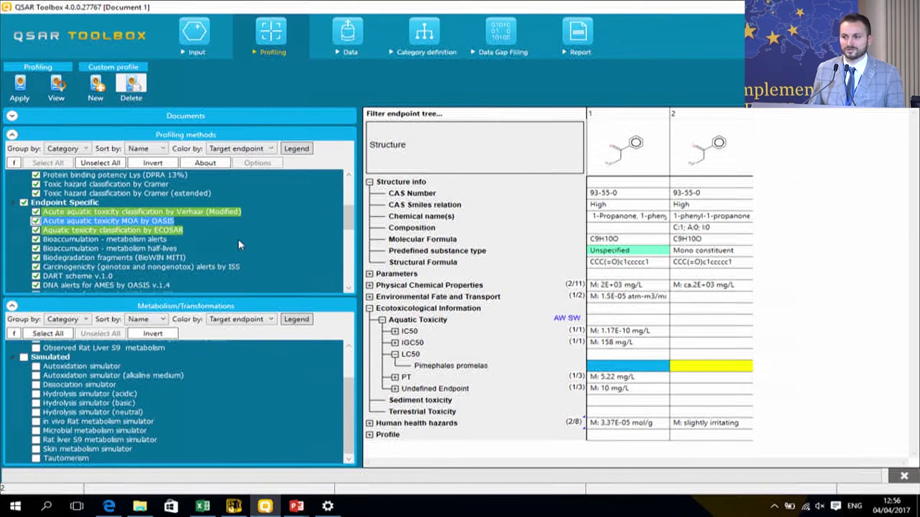
click(162, 230)
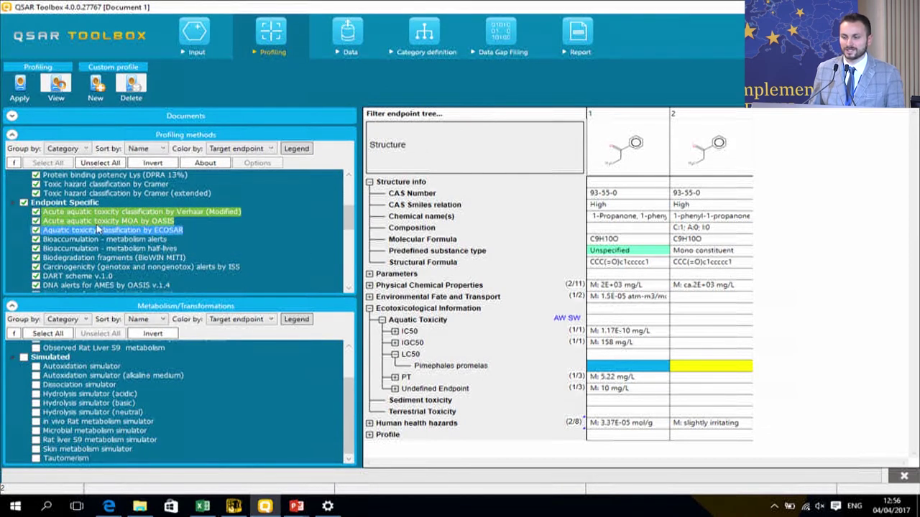
scroll(215, 230, up, 4)
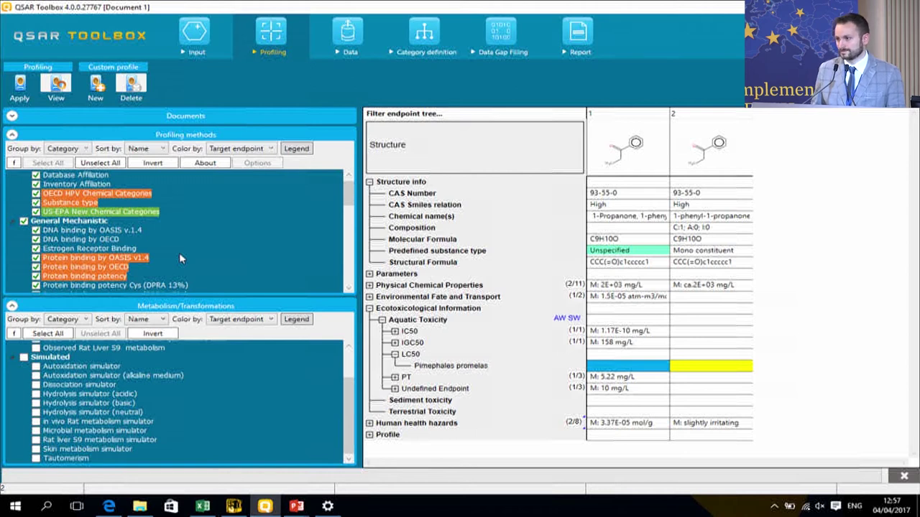
click(306, 151)
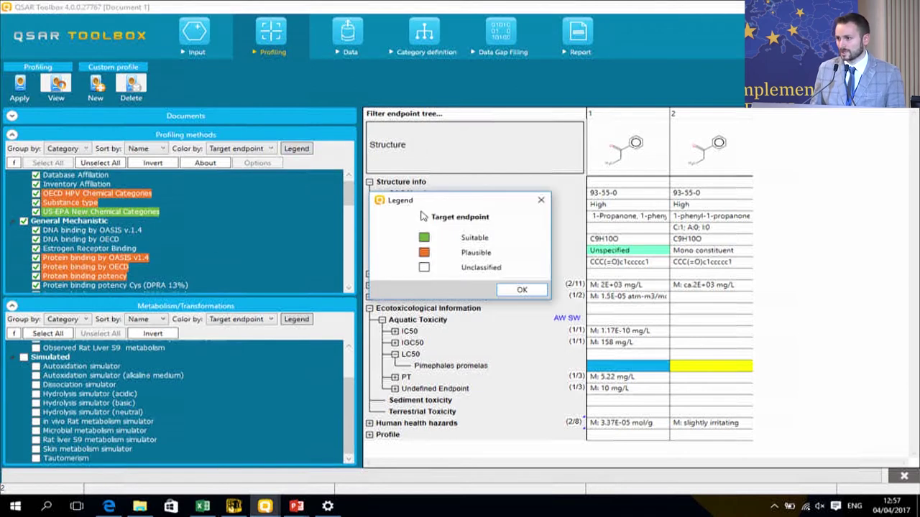
click(517, 289)
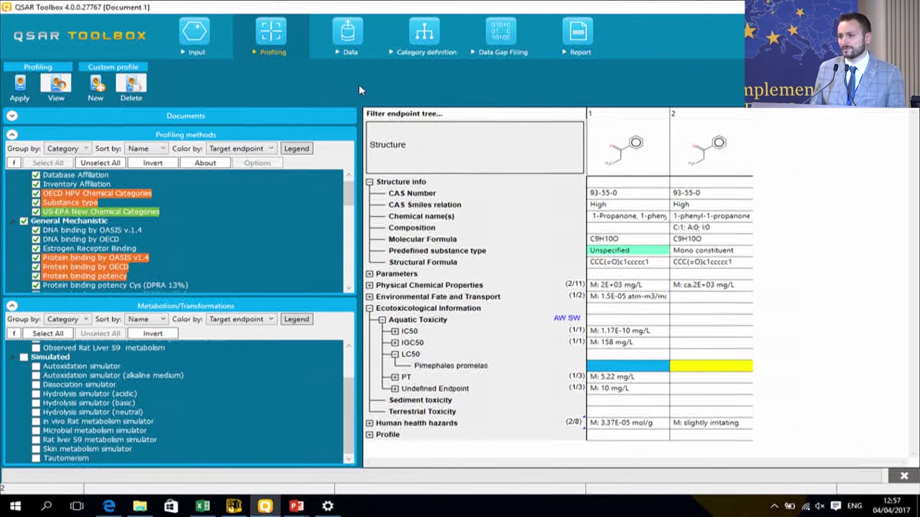
In the Data module, expand Human health hazards and select the Sensitisation cell
click(347, 49)
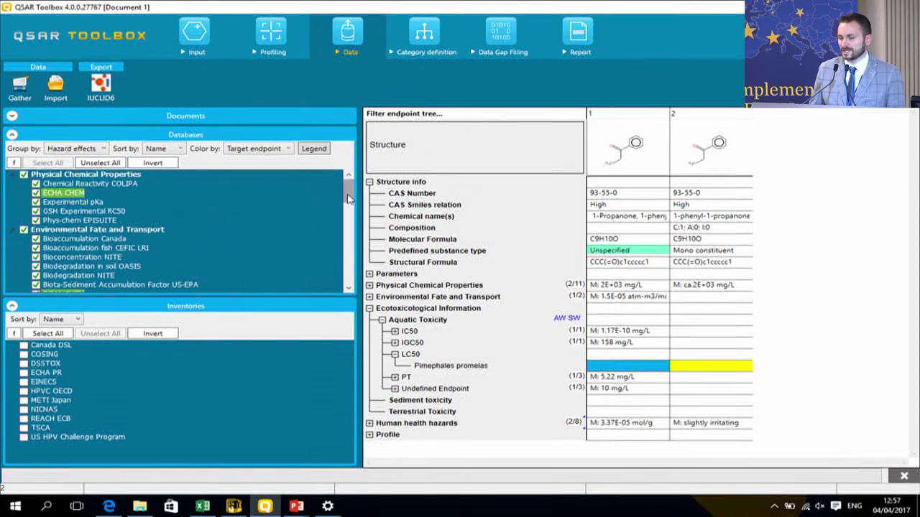
scroll(335, 198, down, 3)
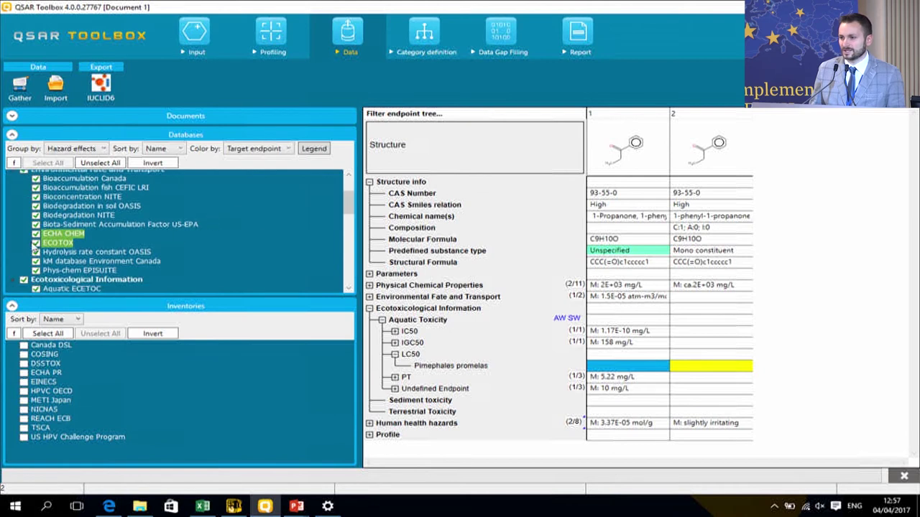
drag(348, 215, 350, 237)
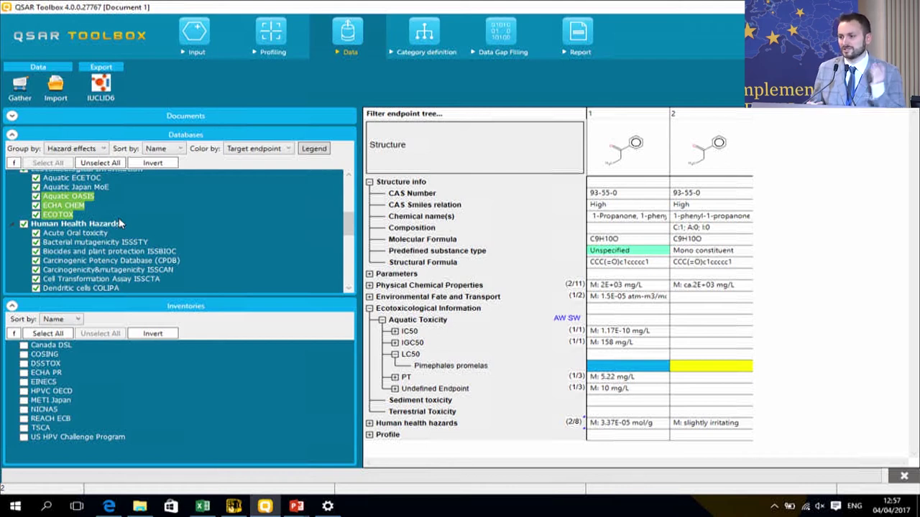
click(370, 423)
scroll(452, 403, down, 5)
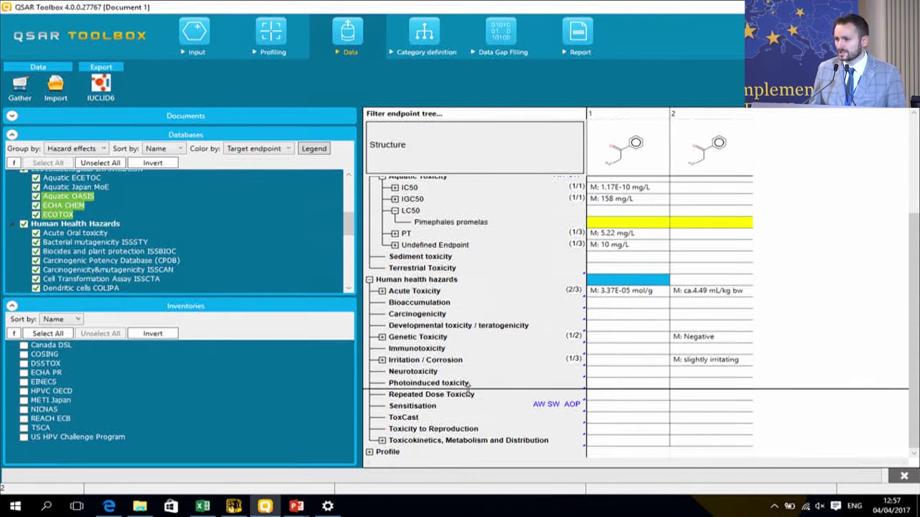
click(610, 410)
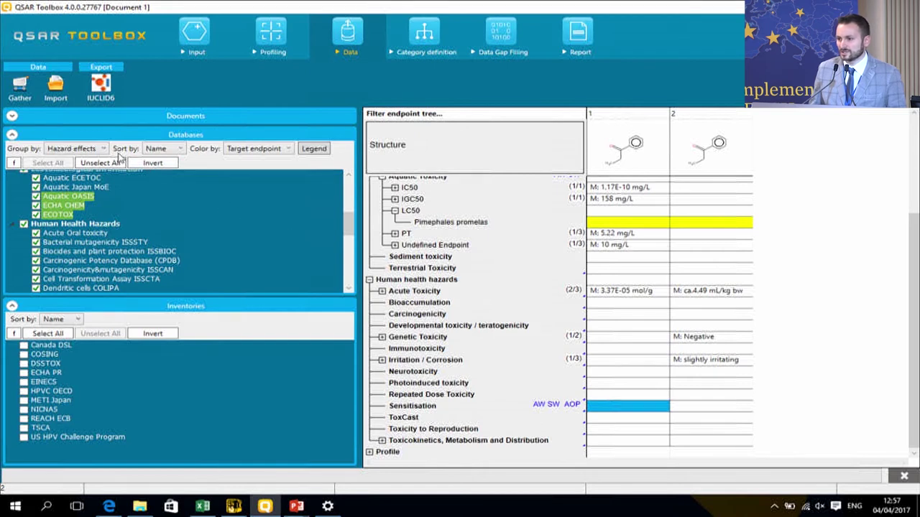
click(265, 47)
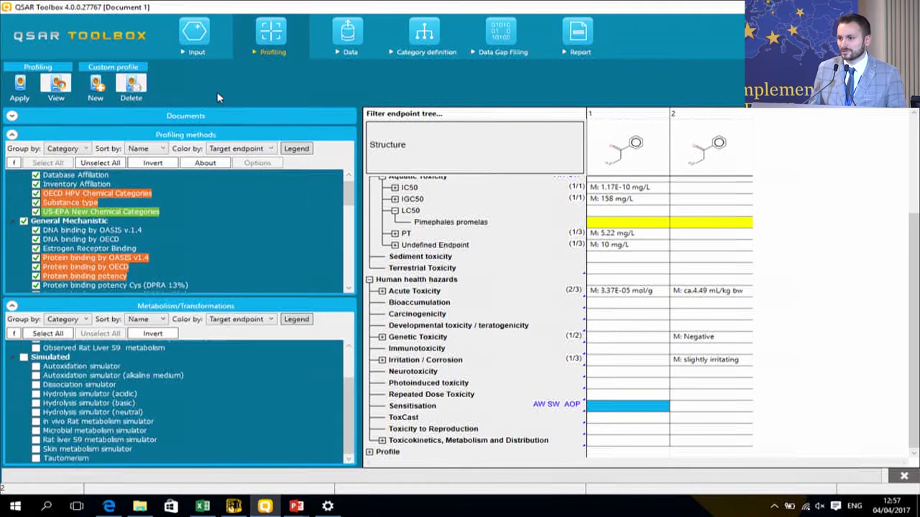
Colour profilers by the matrix endpoint and select the Pimephales promelas LC50 cell
click(219, 153)
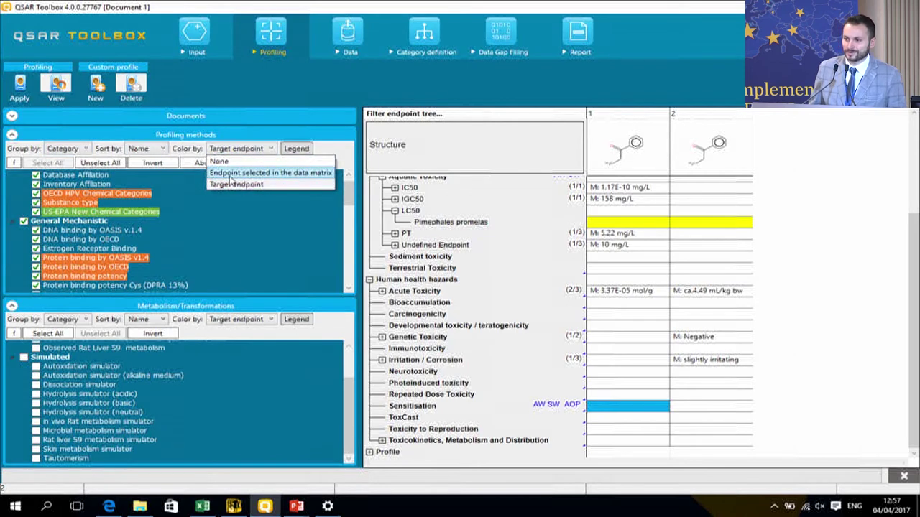
click(232, 175)
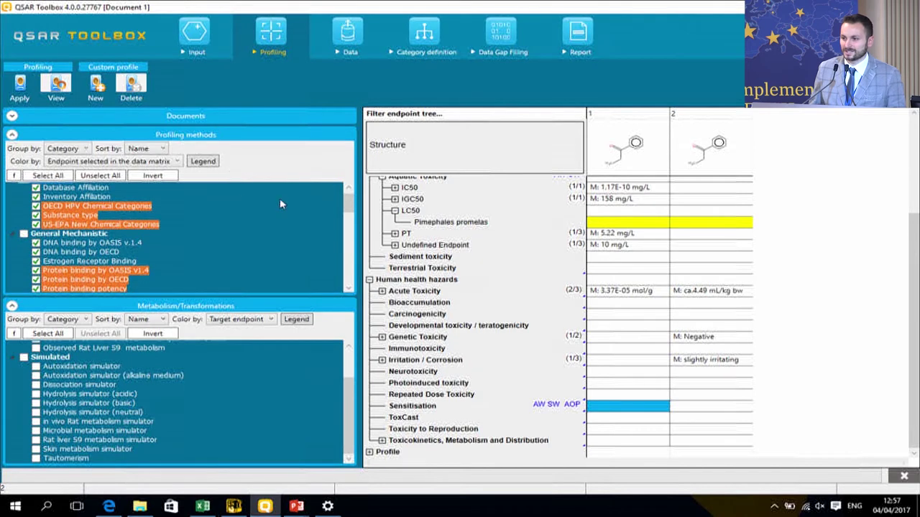
mouse_move(345, 209)
mouse_down()
mouse_move(350, 280)
mouse_move(348, 227)
mouse_up()
click(617, 397)
click(614, 385)
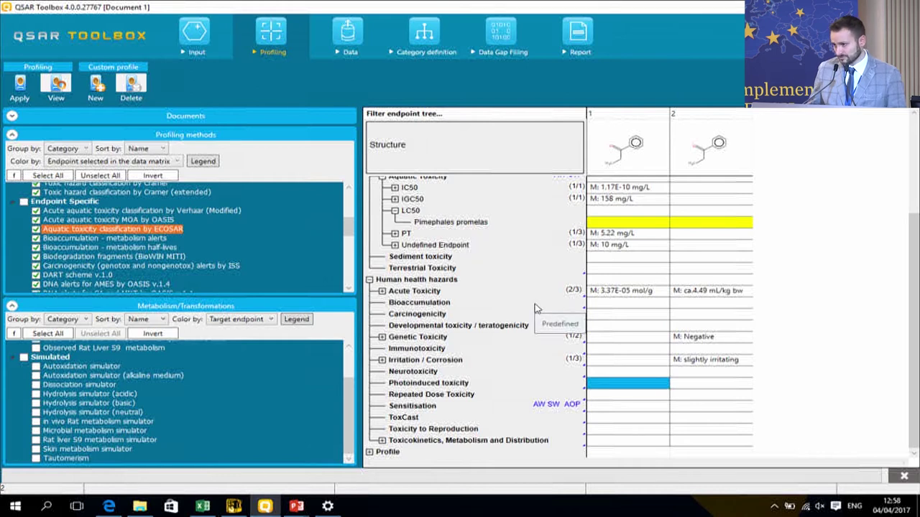
click(625, 223)
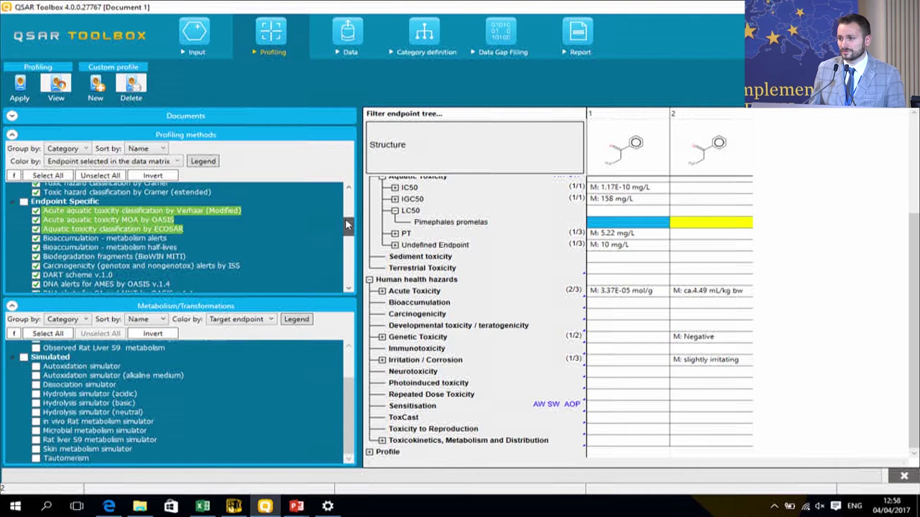
drag(350, 227, 349, 189)
click(347, 52)
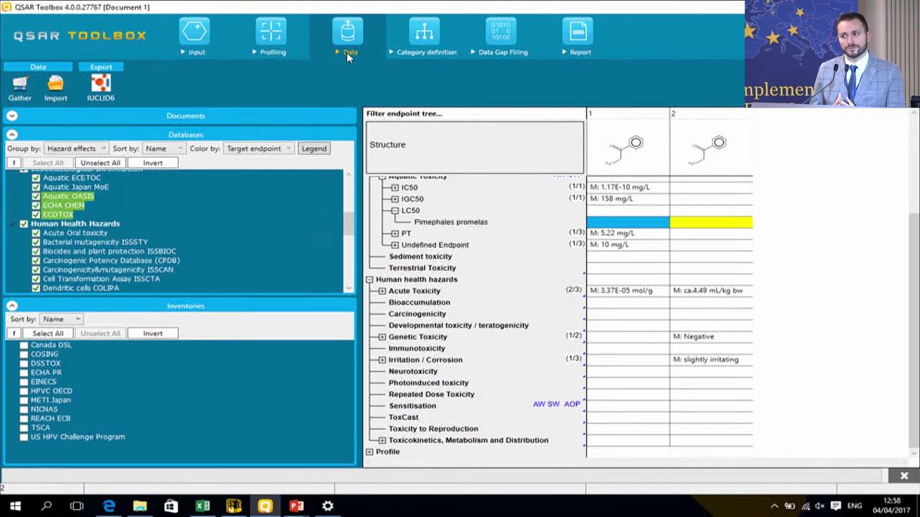
Return via Category definition to the Input stage listing Document 1 with CAS 93550
click(415, 40)
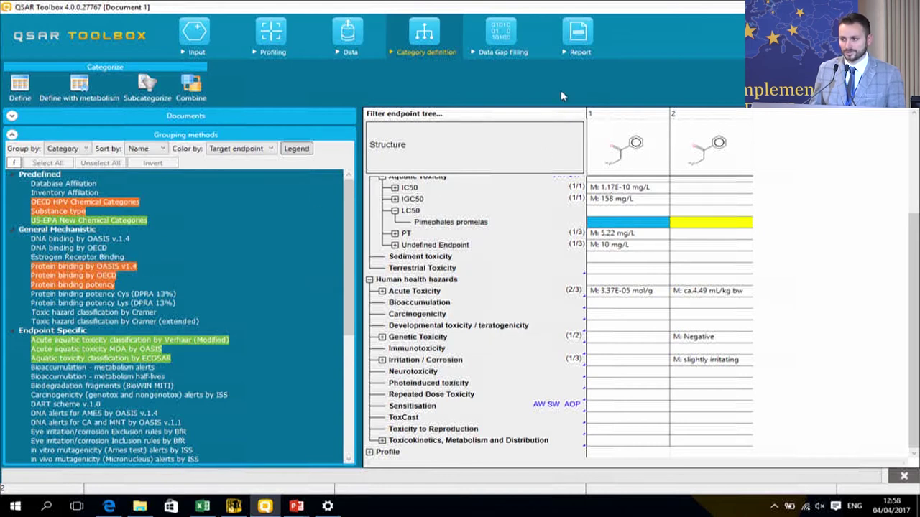
click(192, 47)
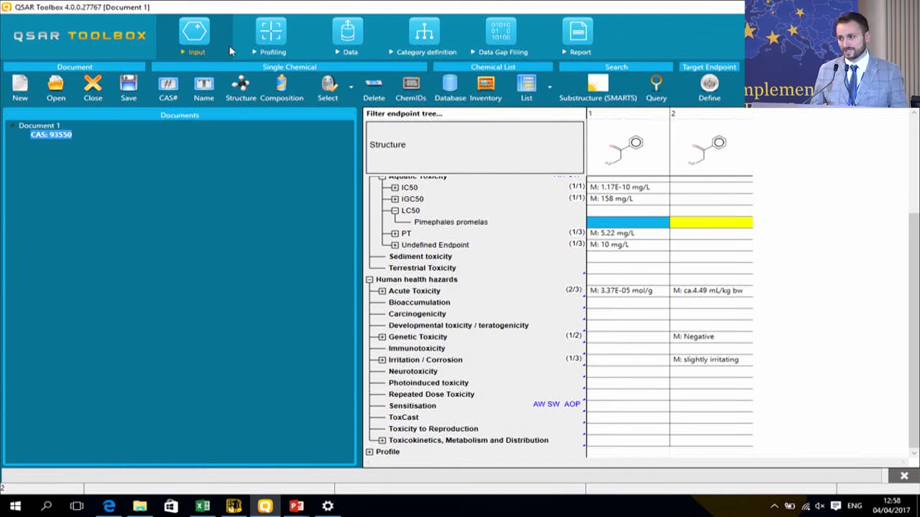
In Data Gap Filling, select the target chemical's CAS Number cell
click(484, 29)
click(662, 201)
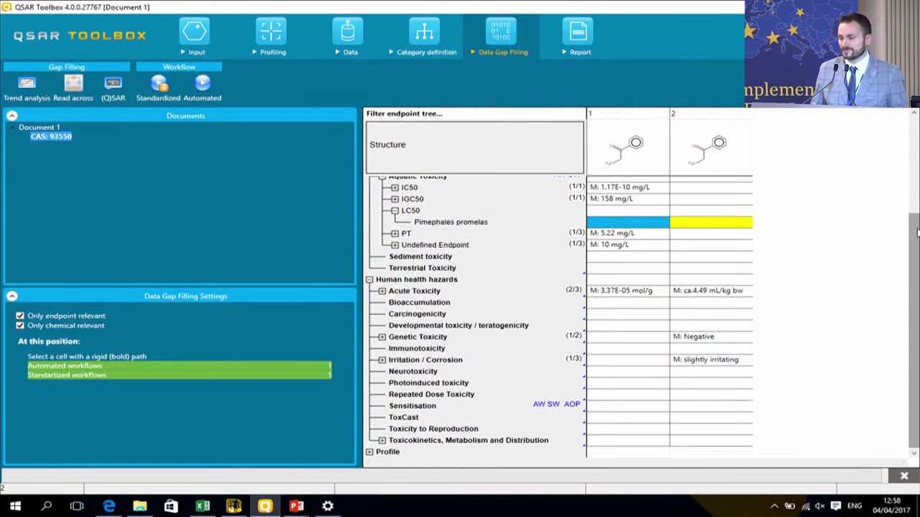
click(914, 143)
click(612, 192)
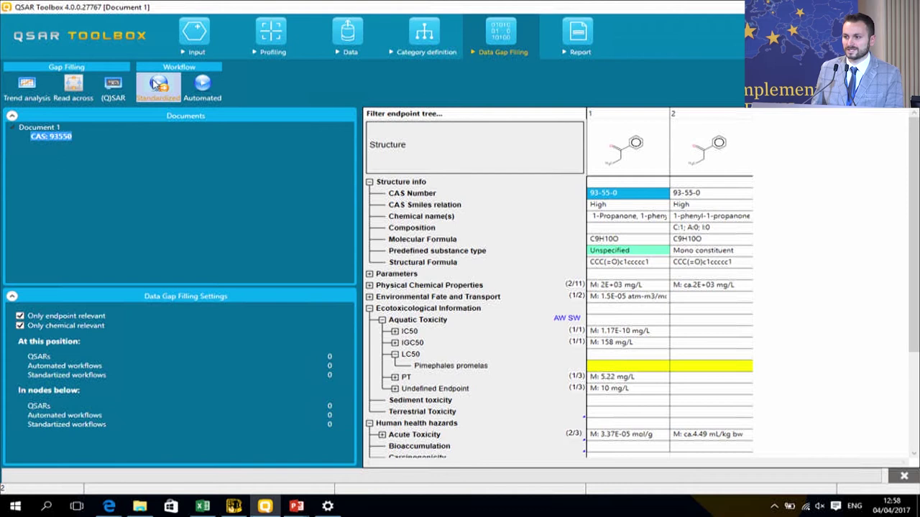
Preview the Automated Ecotoxicological Endpoint and Skin sensitization workflows, cancelling both without running
click(203, 84)
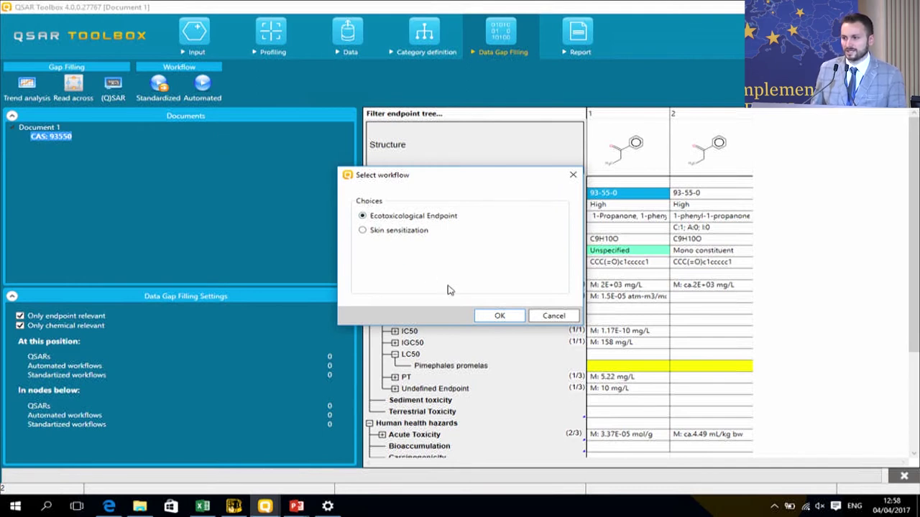
click(498, 315)
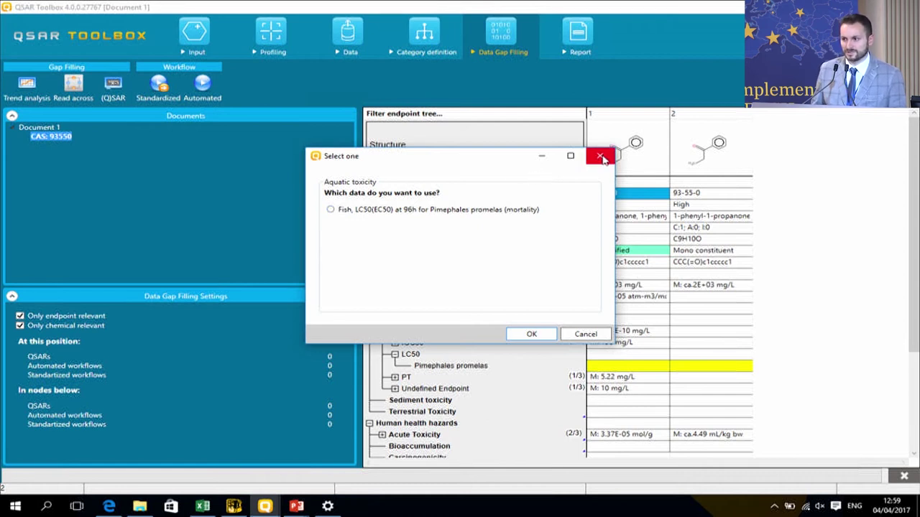
click(580, 337)
click(202, 85)
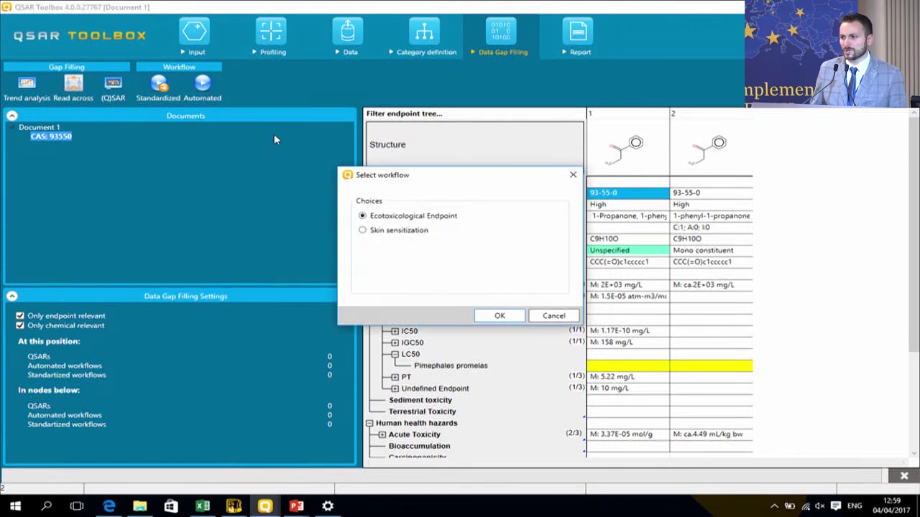
click(363, 230)
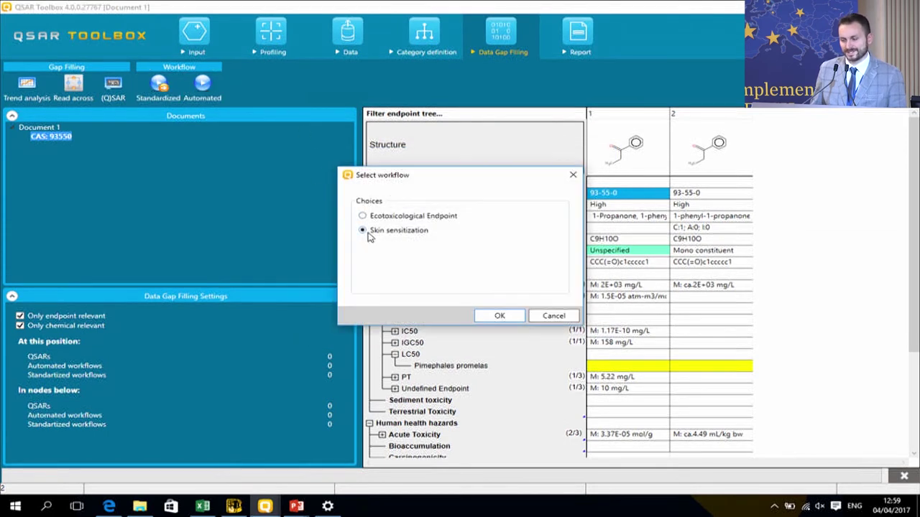
click(549, 316)
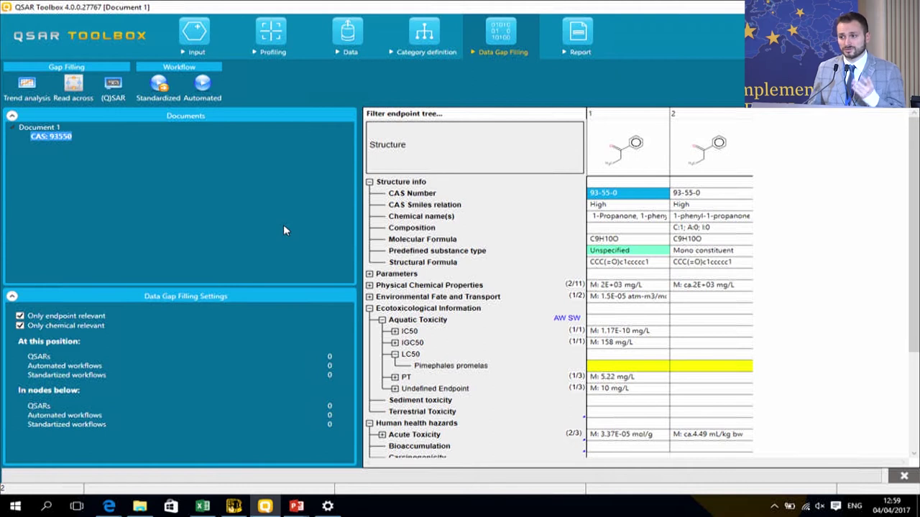
Run the Standardized Ecotoxicological Endpoint workflow for Fish LC50 96h Pimephales promelas, accepting the overwrite
click(158, 93)
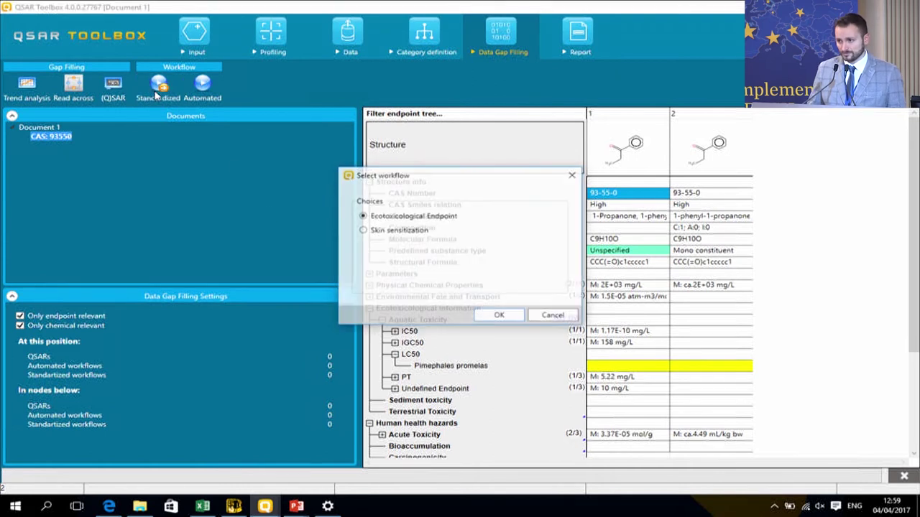
click(496, 316)
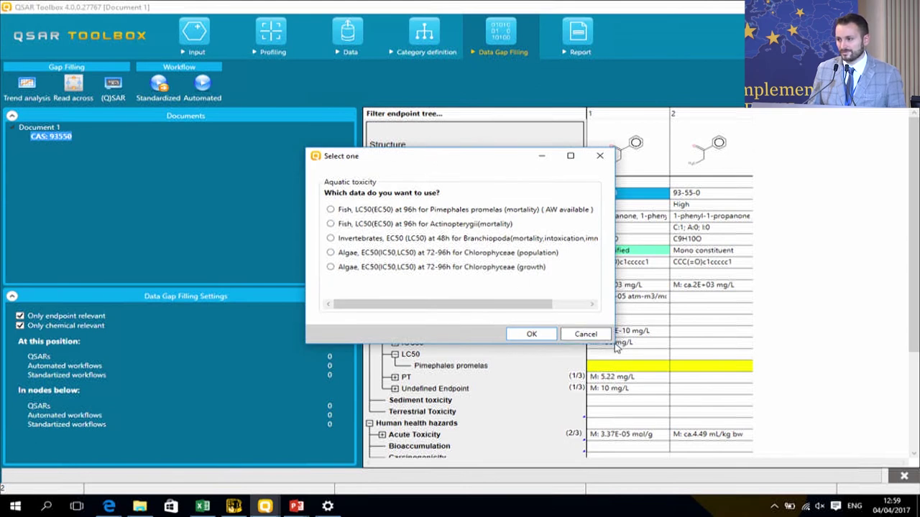
drag(611, 342, 712, 397)
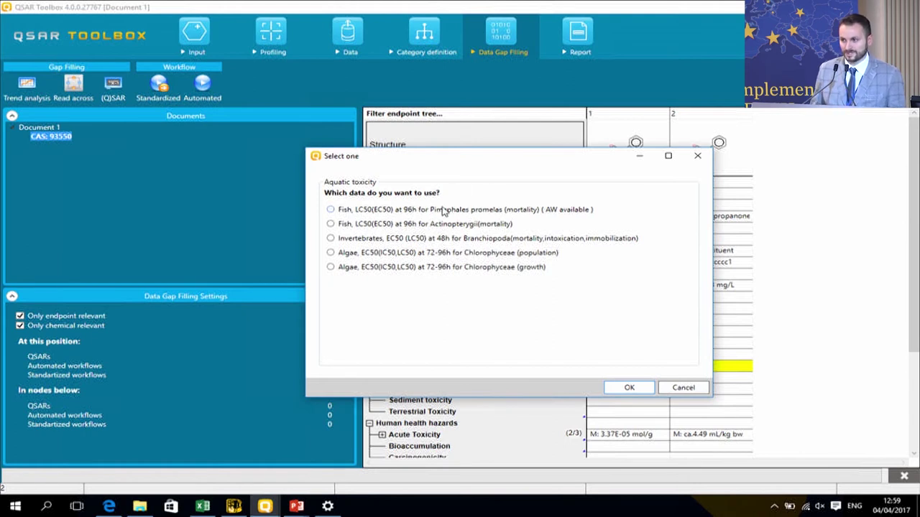
click(330, 210)
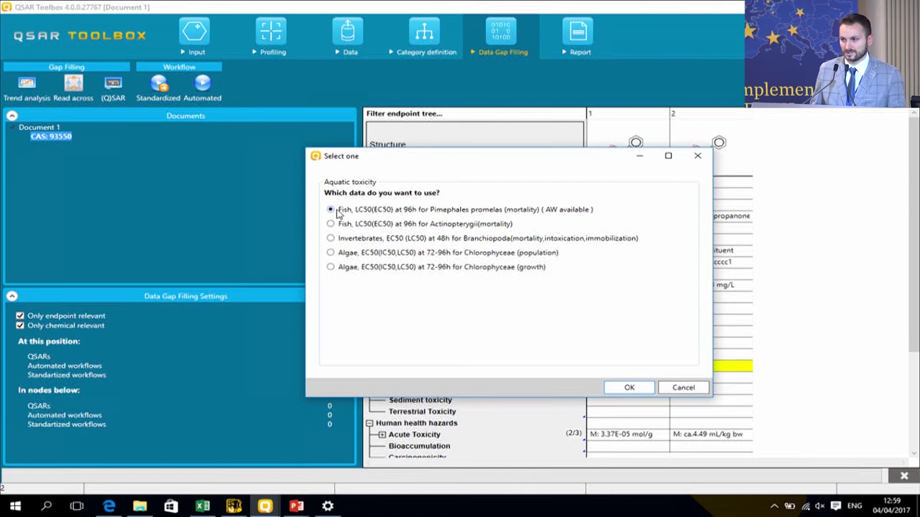
click(629, 387)
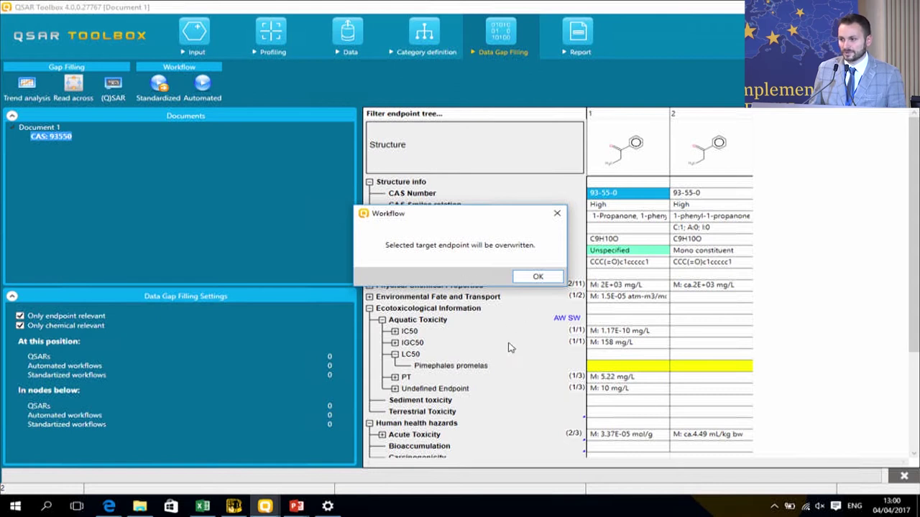
click(537, 278)
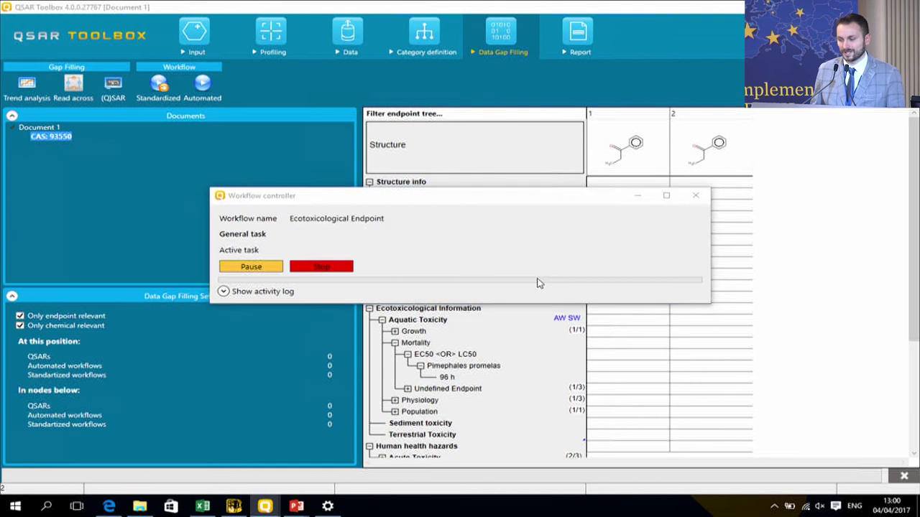
Change the range's upper bound from 2 to 1 and run the workflow on chemical 1
double_click(507, 251)
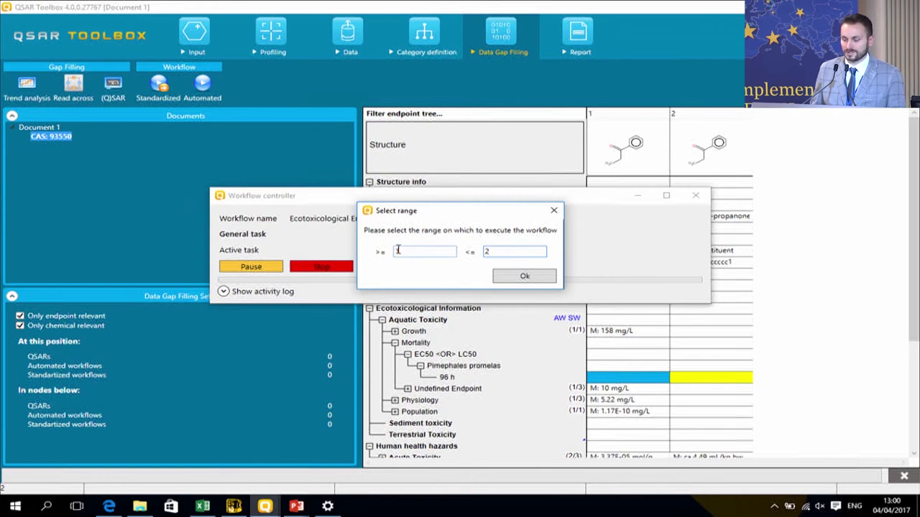
double_click(508, 255)
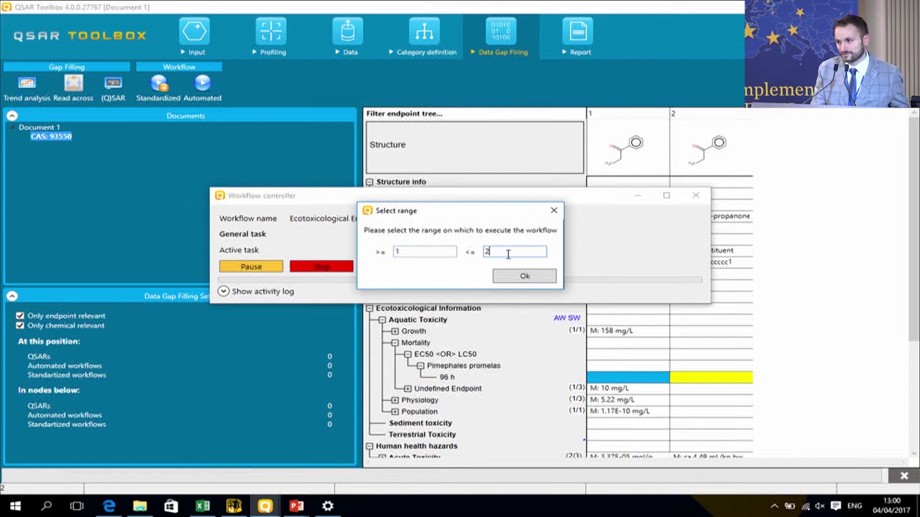
key(BackSpace)
text(1)
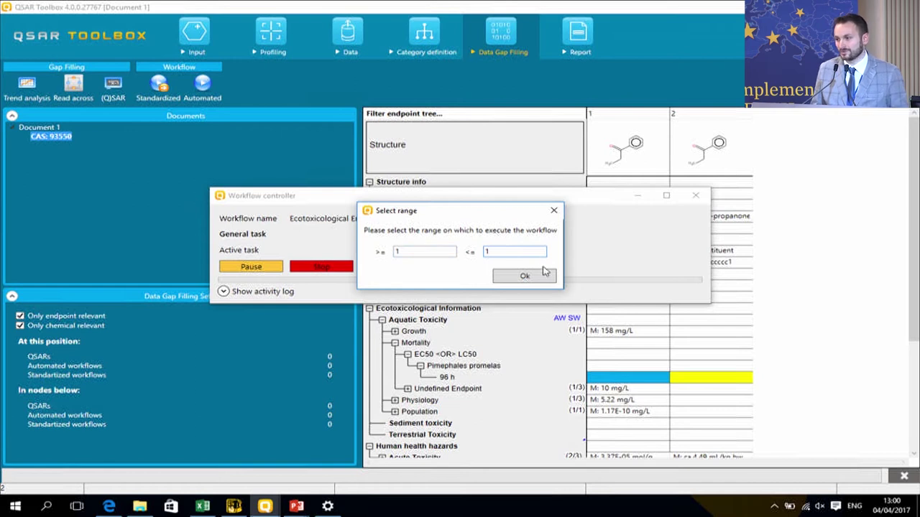
click(525, 276)
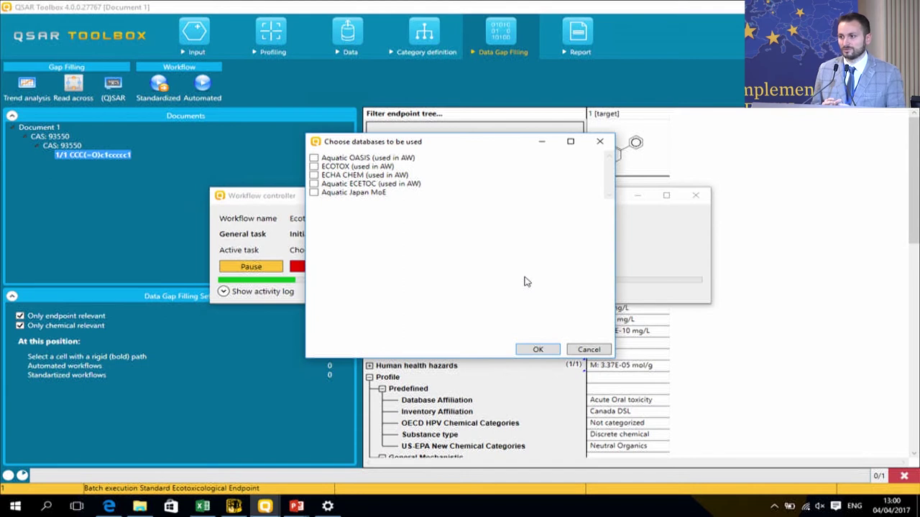
Use Aquatic OASIS as the only database and move the Workflow controller to the top-left
click(313, 158)
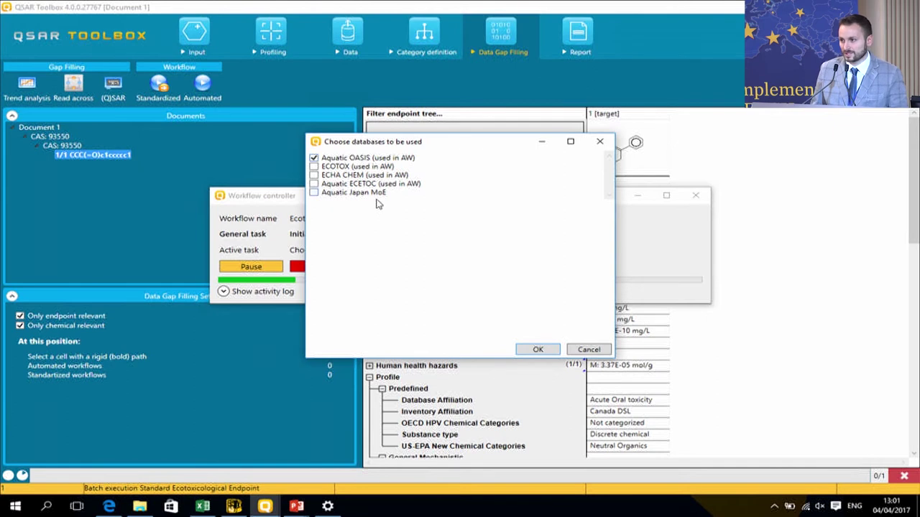
click(538, 350)
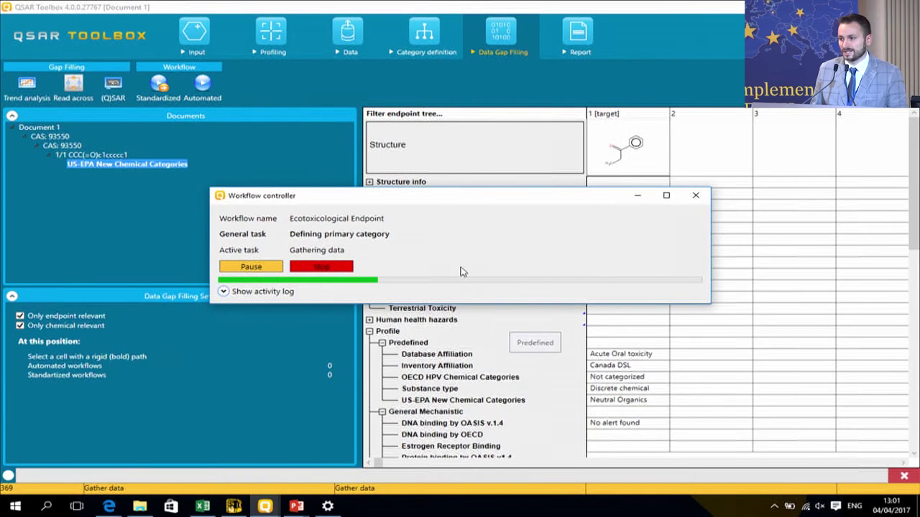
drag(423, 196, 229, 38)
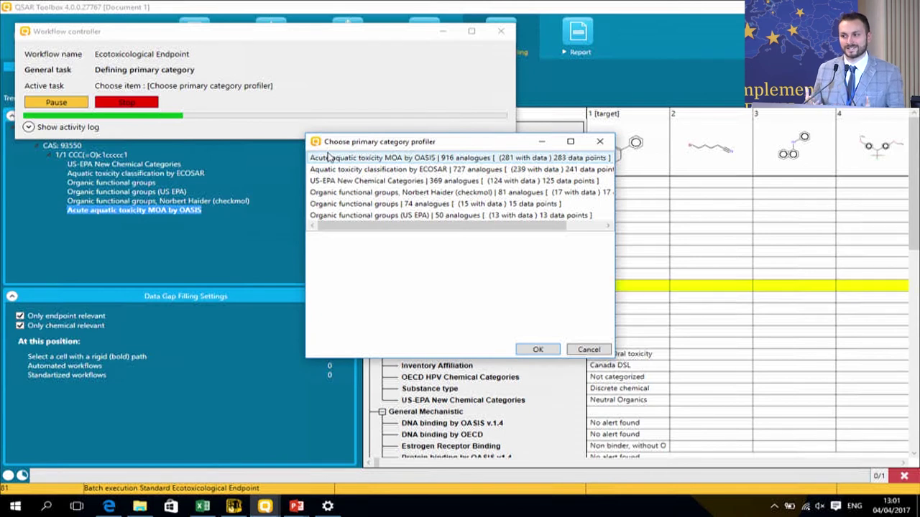
Choose US-EPA New Chemical Categories as the primary category profiler, giving a 61.5 mg/L prediction
drag(357, 142, 358, 85)
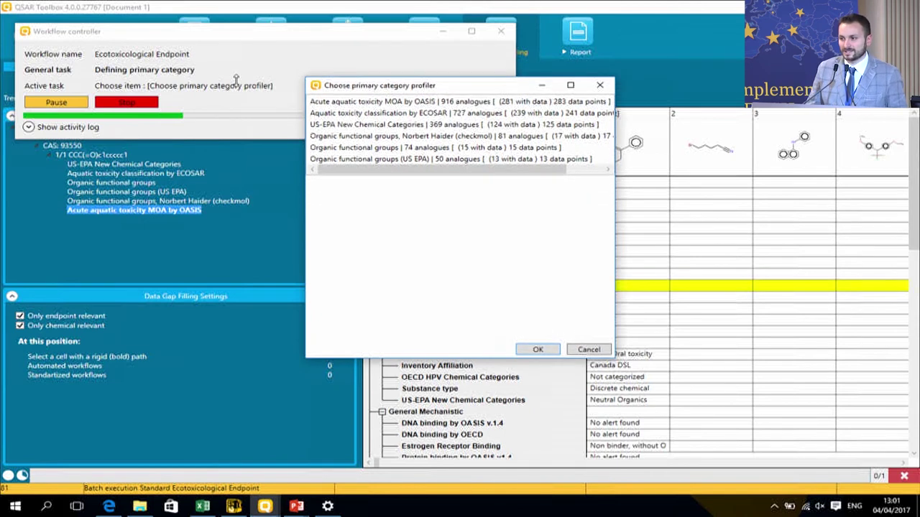
drag(616, 237, 834, 237)
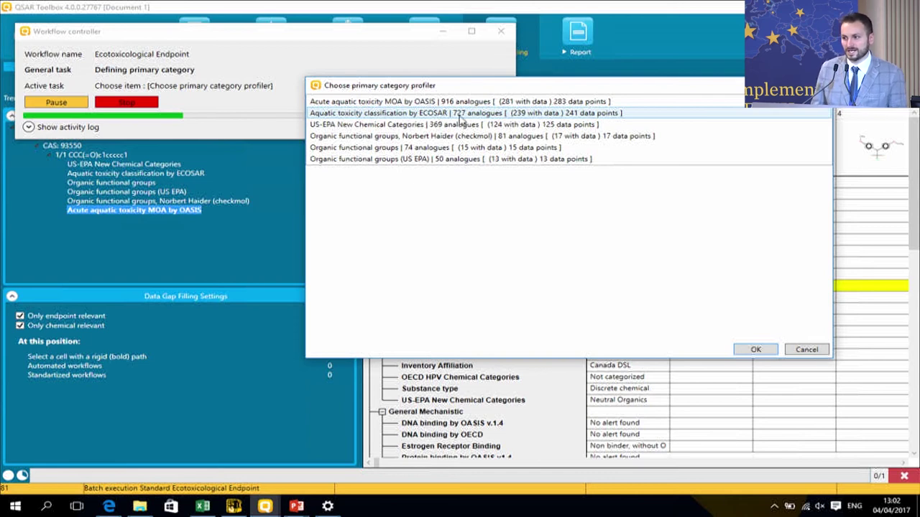
click(354, 125)
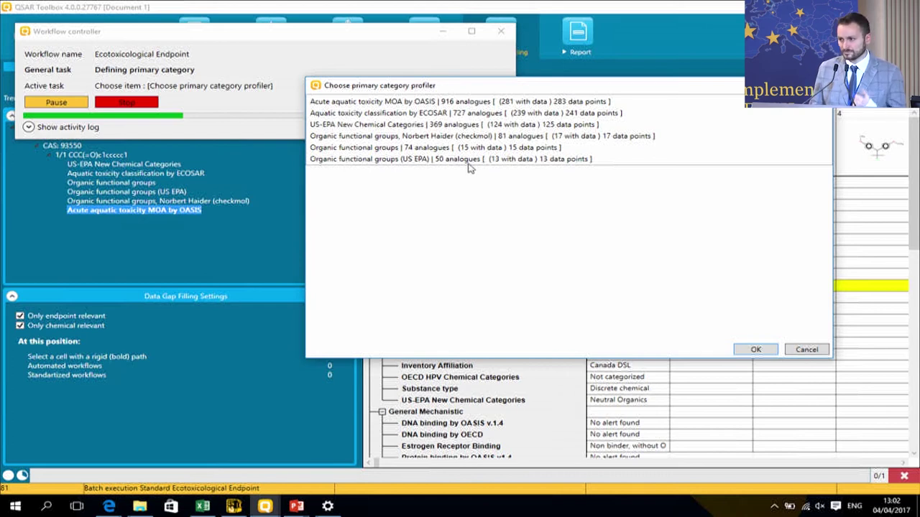
click(360, 125)
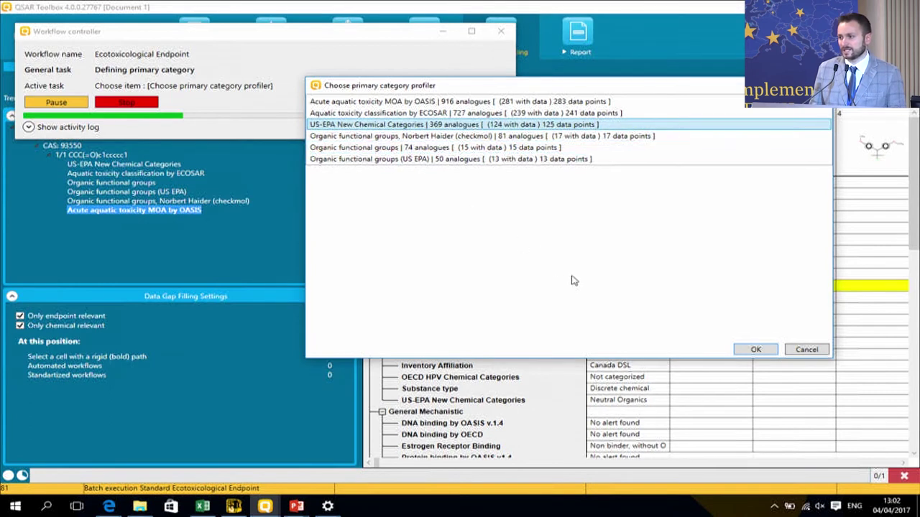
click(756, 350)
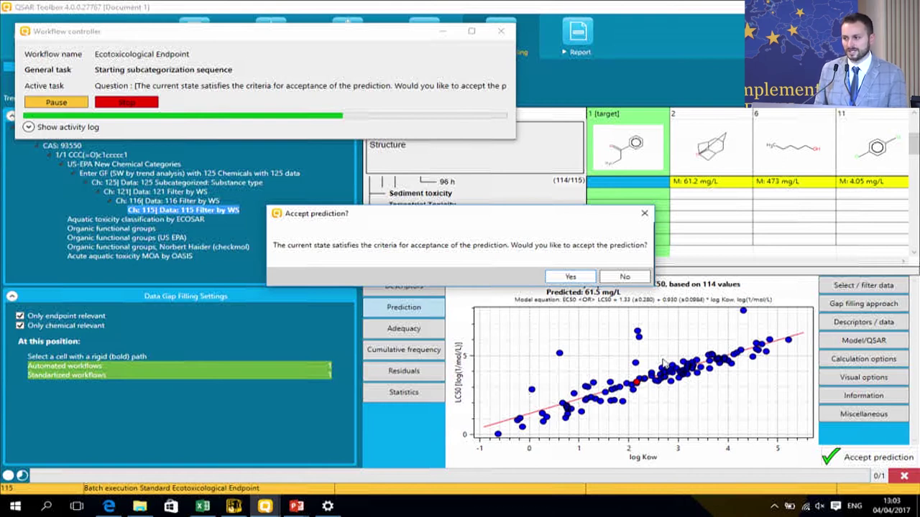
Decline the 61.5 mg/L prediction and remove analogues outside the target's ECOSAR aquatic toxicity class
click(618, 278)
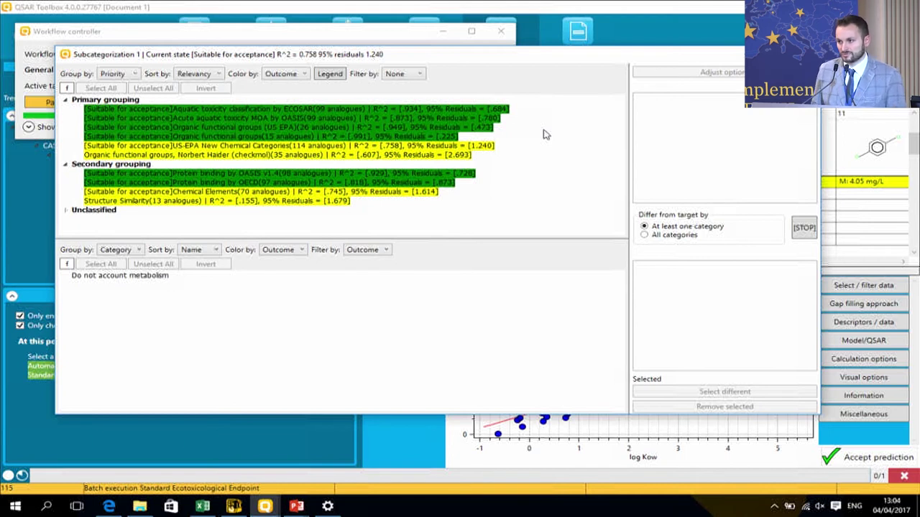
click(224, 112)
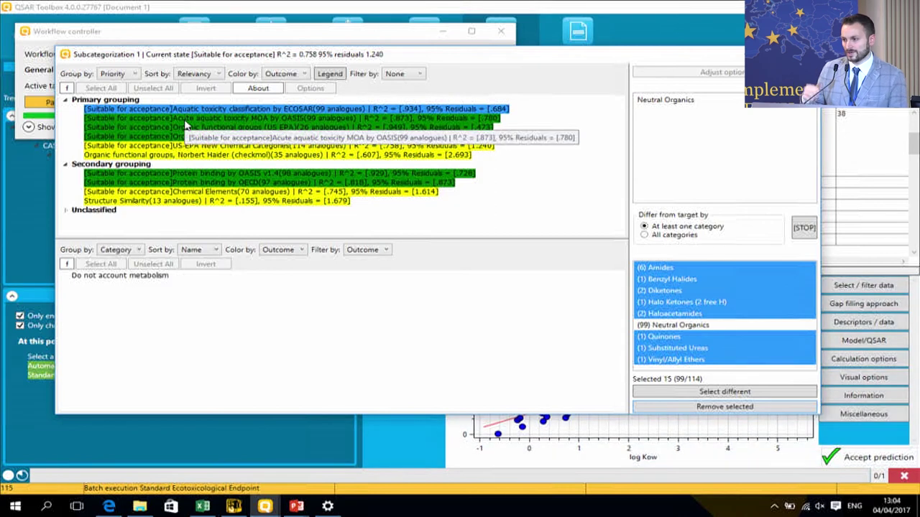
click(697, 408)
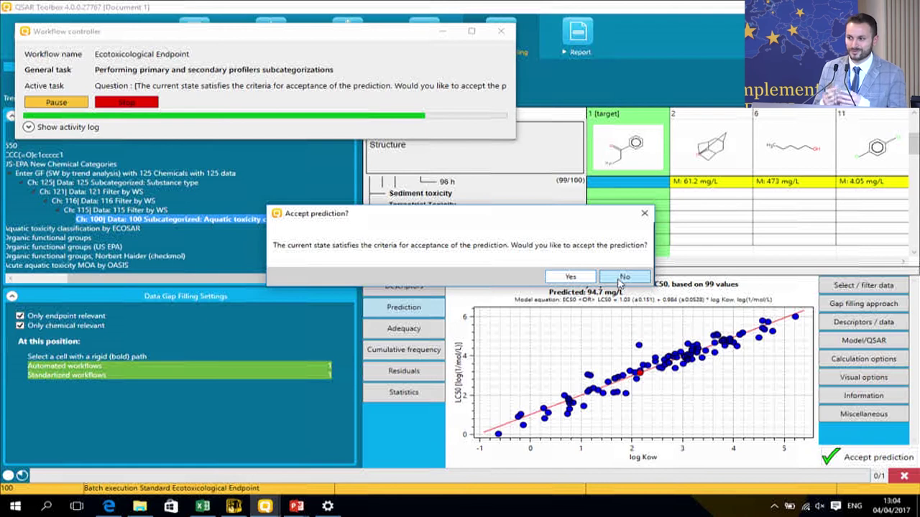
Decline 94.7 mg/L, subcategorize by Organic functional groups, accept 67.4 mg/L, and close the workflow
click(623, 277)
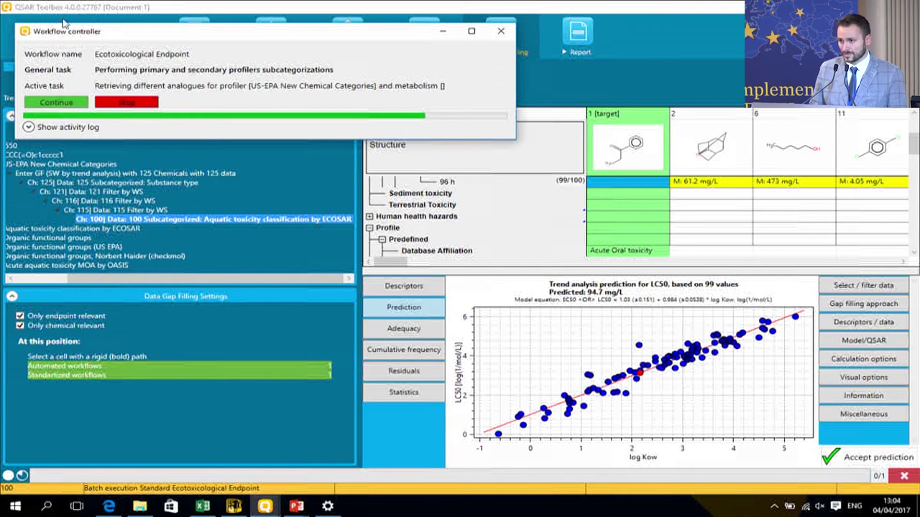
click(56, 103)
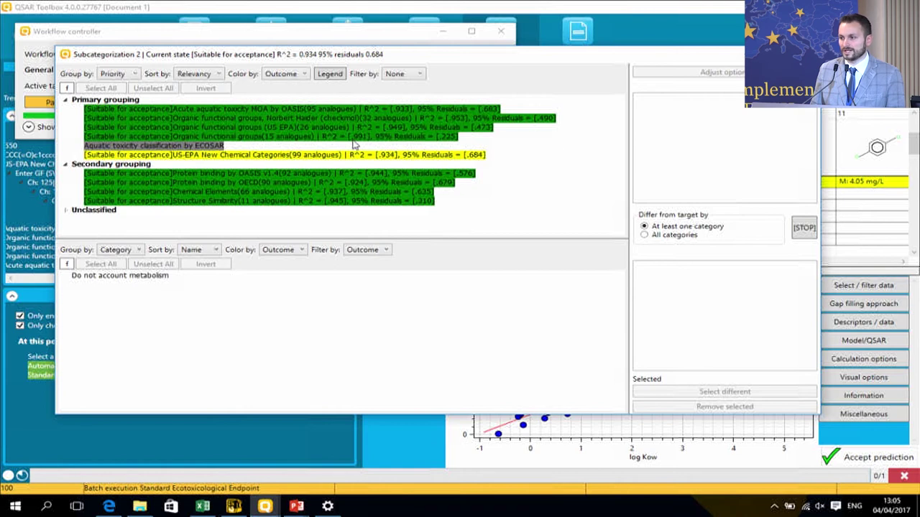
click(355, 137)
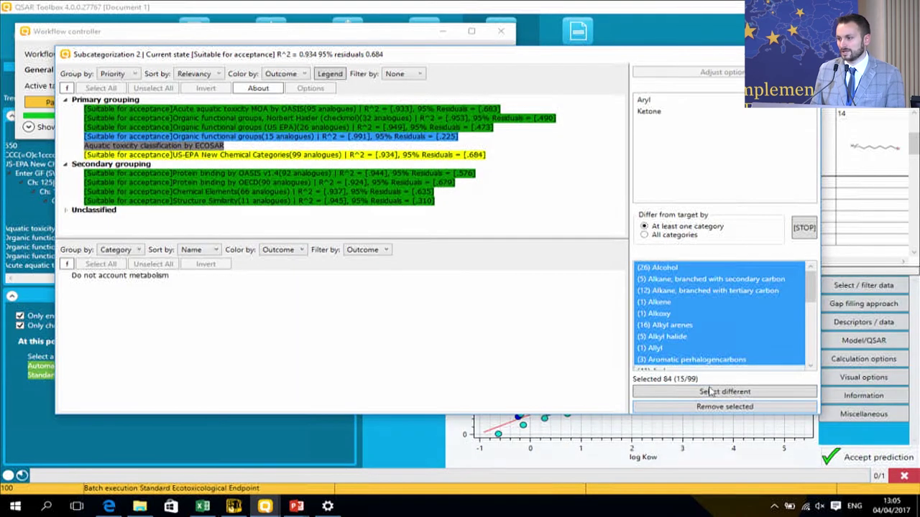
click(726, 410)
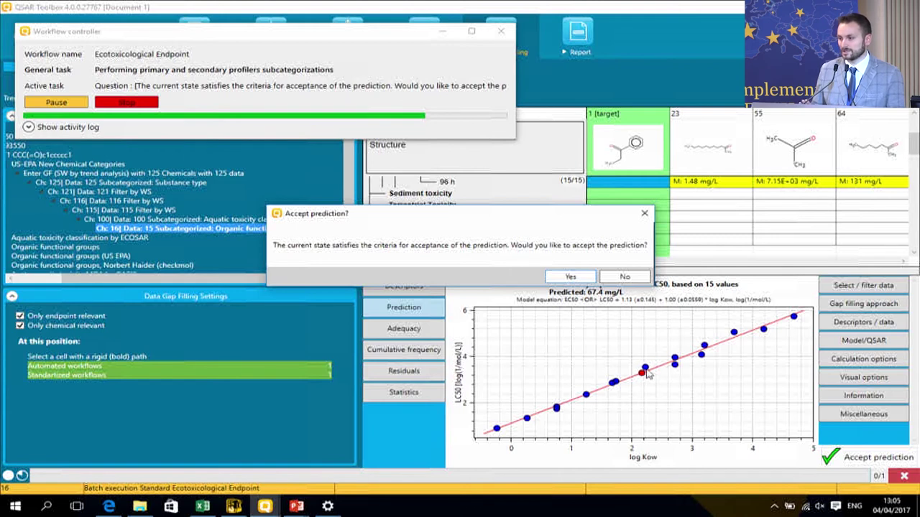
click(570, 277)
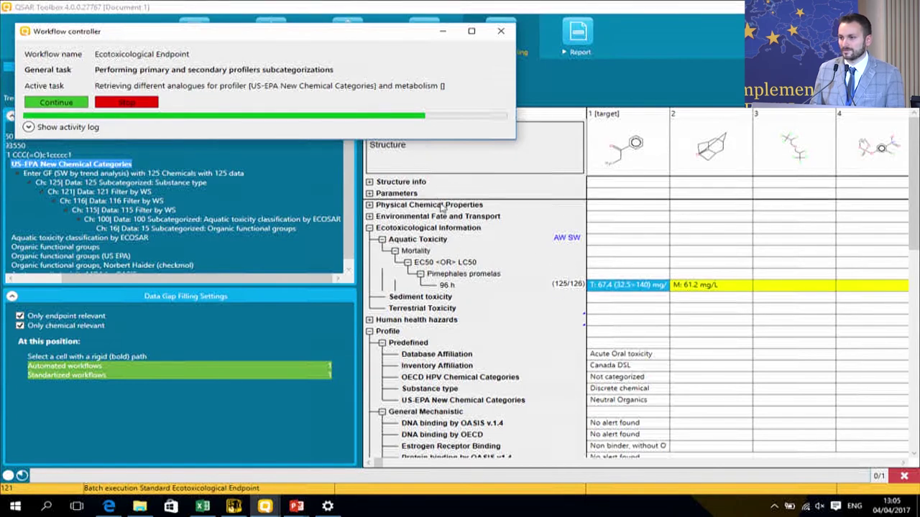
click(501, 33)
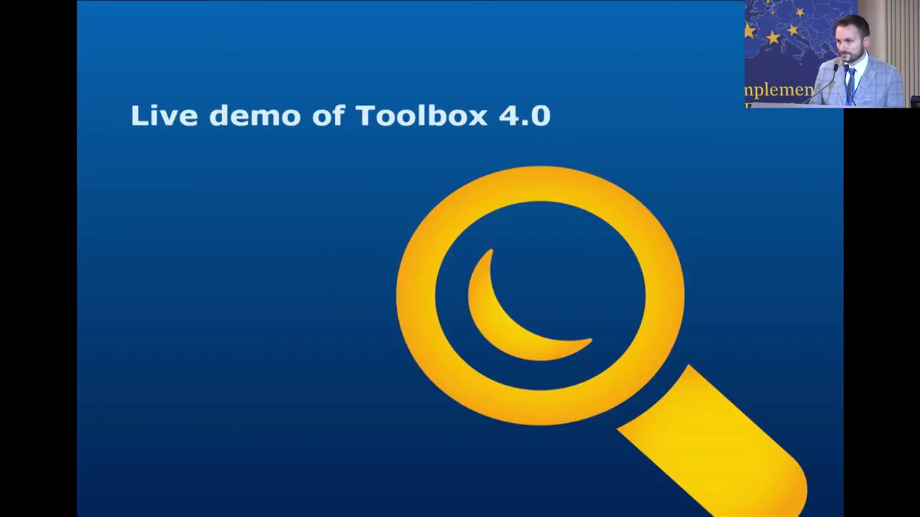
key(alt+Tab)
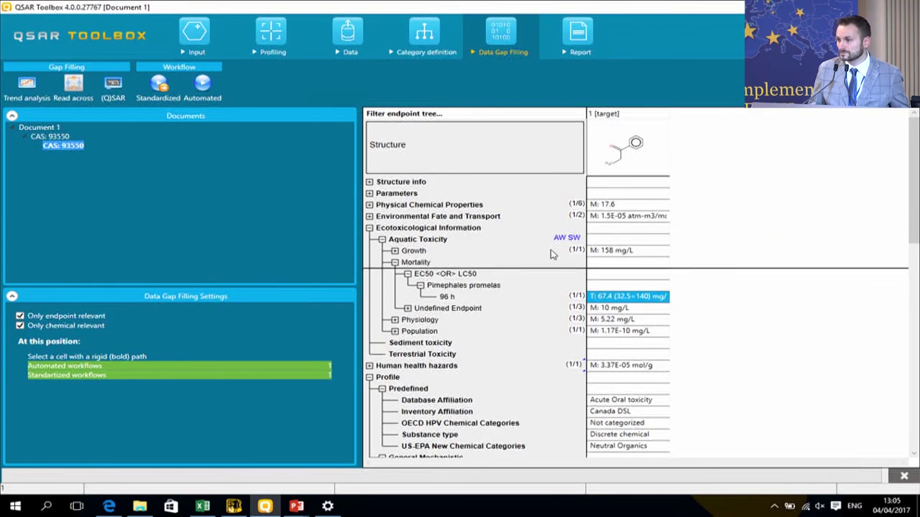
Inspect the data point behind the 67.4 mg/L 96 h prediction, then move to the Report stage
double_click(602, 301)
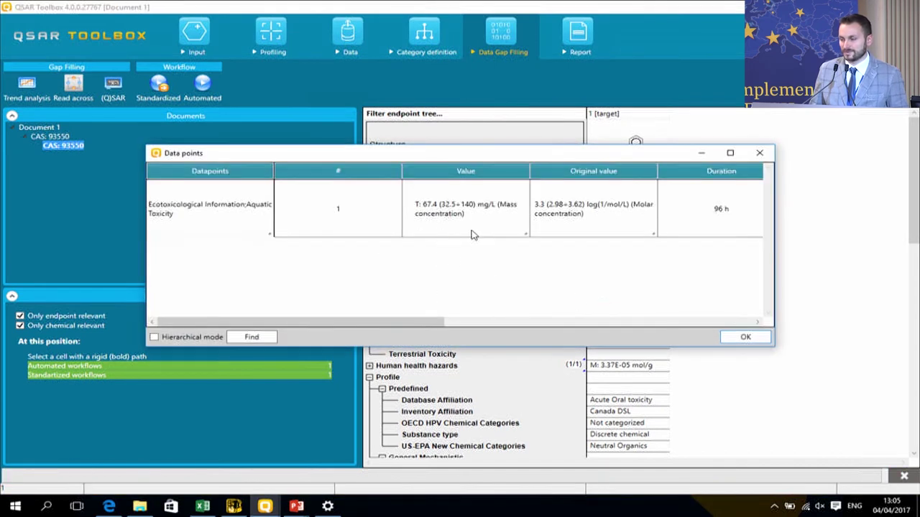
click(762, 154)
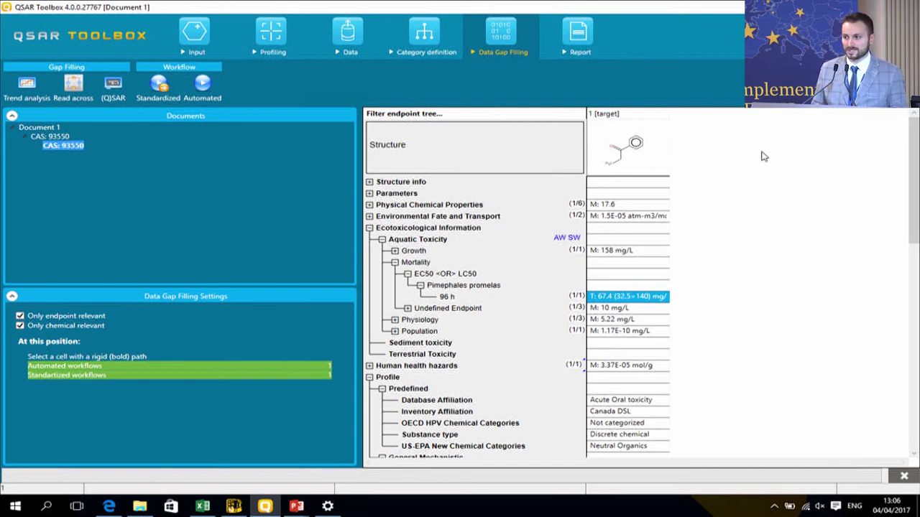
click(567, 46)
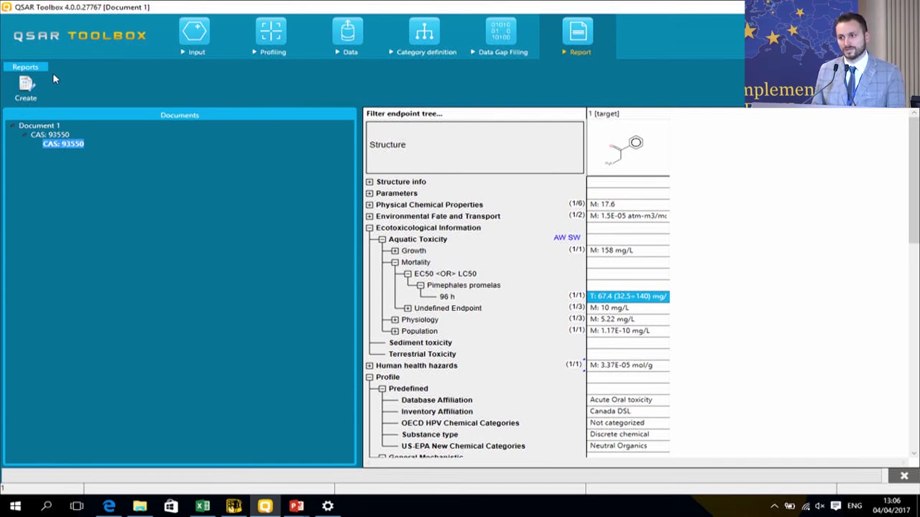
Create a report for CAS 93550 with all eight sections included
click(18, 89)
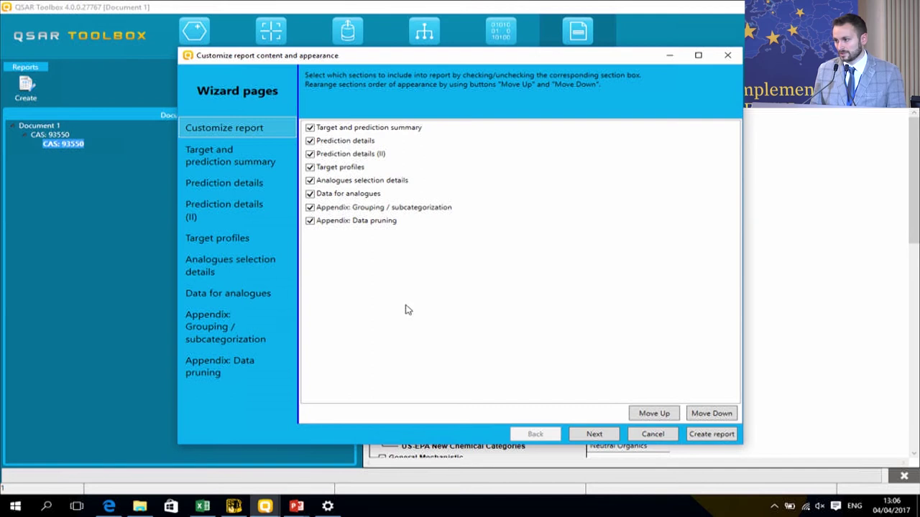
click(700, 441)
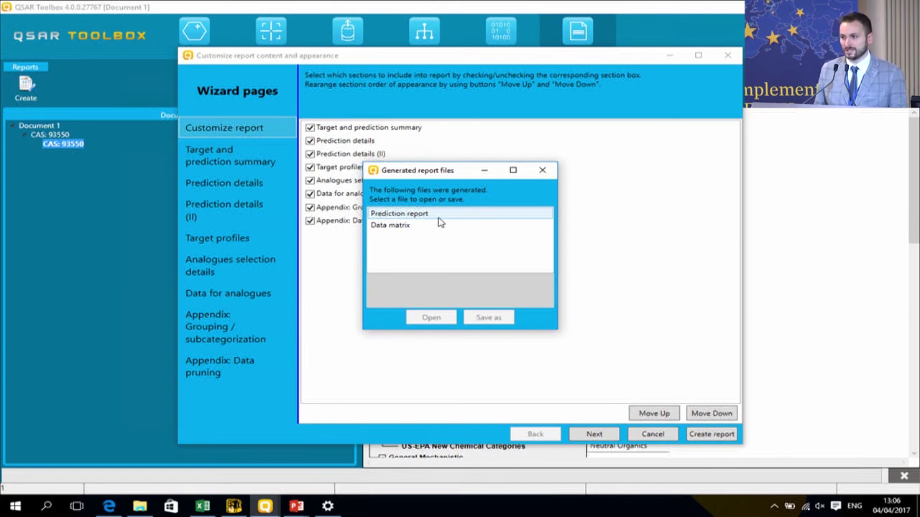
Open the generated Prediction report PDF for Propiophenone in Foxit Reader
click(397, 213)
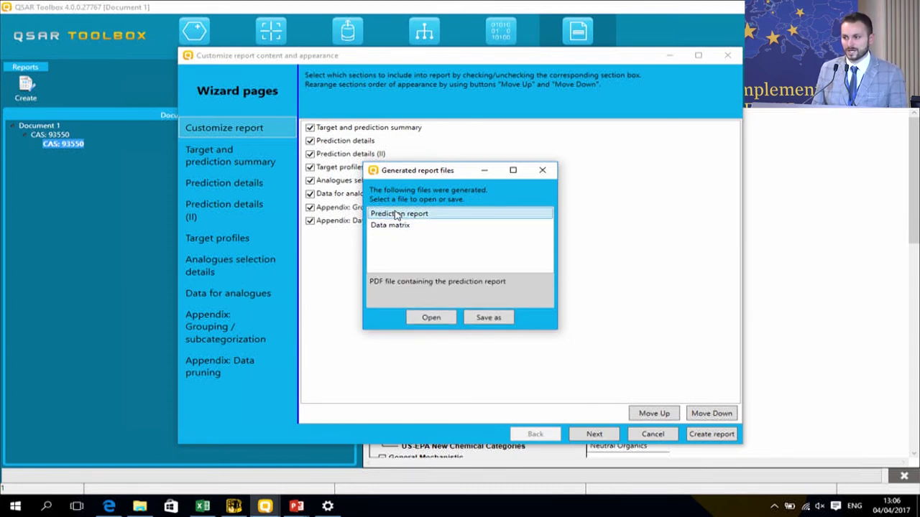
click(431, 320)
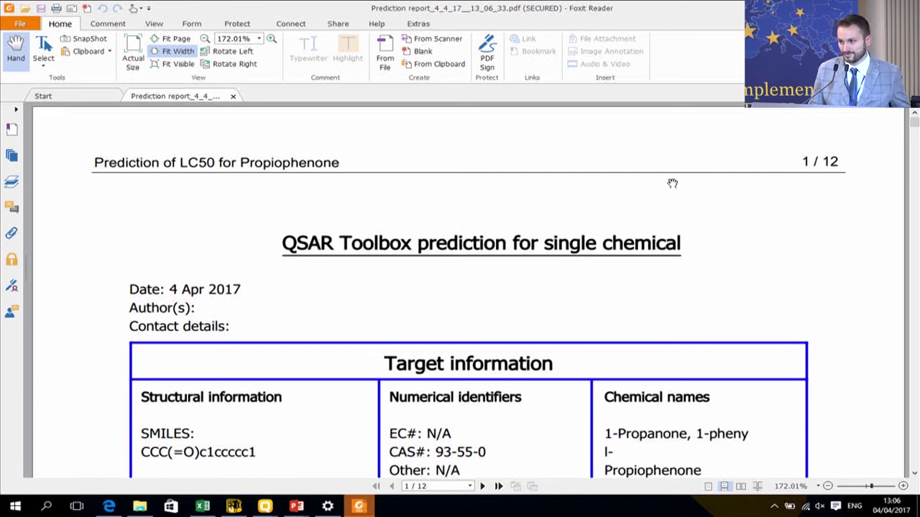
Zoom to 125% and scroll to the Prediction summary showing 96h LC50 of 67.4 mg/L
scroll(605, 227, down, 1)
scroll(606, 227, down, 1)
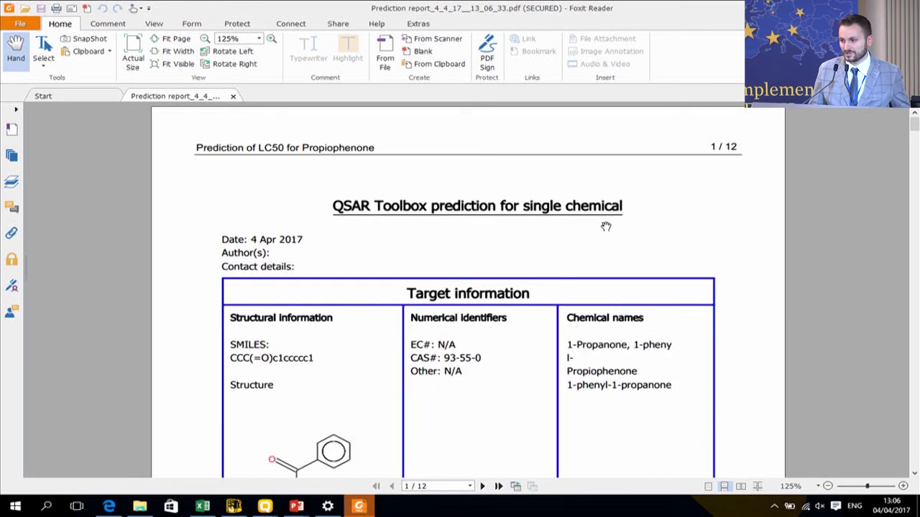
scroll(606, 227, down, 2)
scroll(606, 227, down, 1)
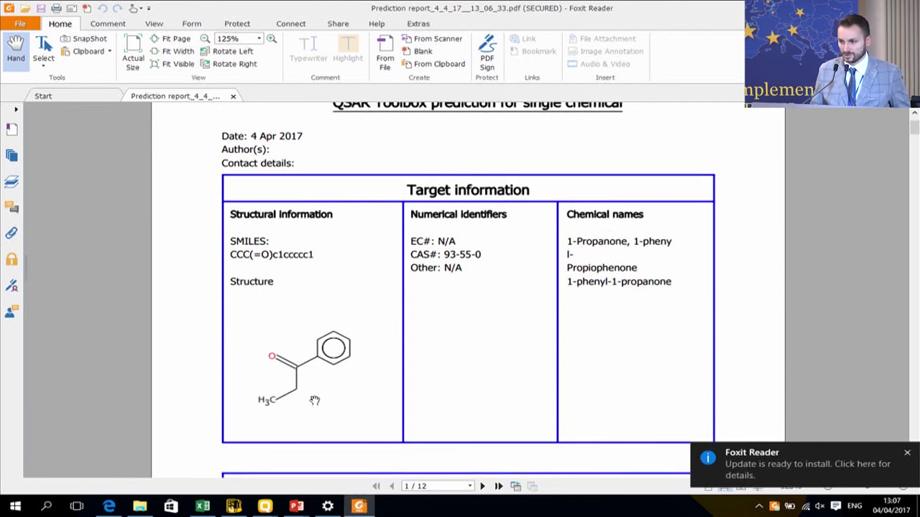
scroll(599, 289, down, 5)
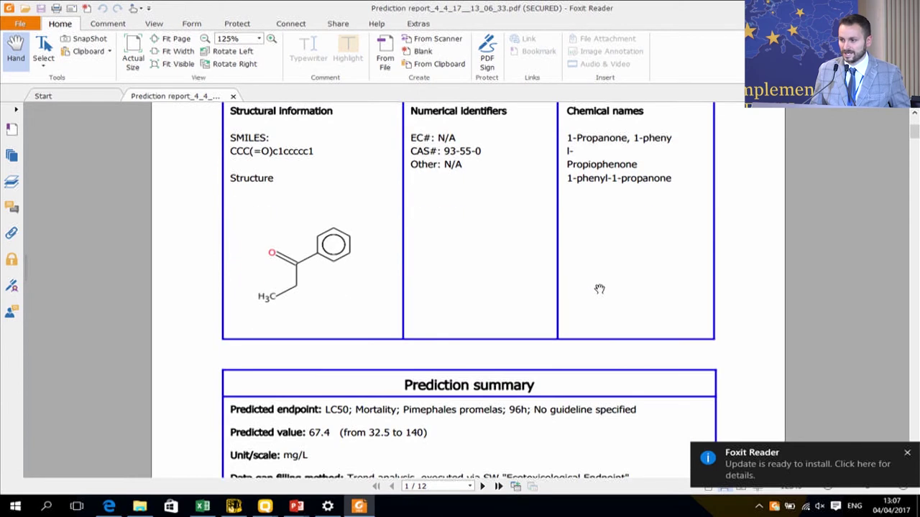